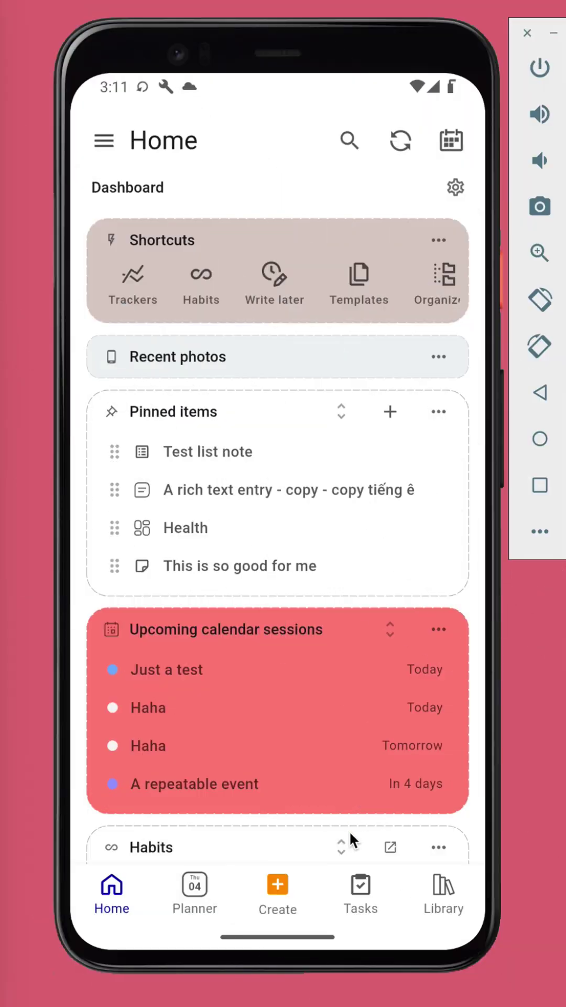
On the Tasks tab, open the in-progress task 'New task'.
left_click(353, 888)
left_click(353, 889)
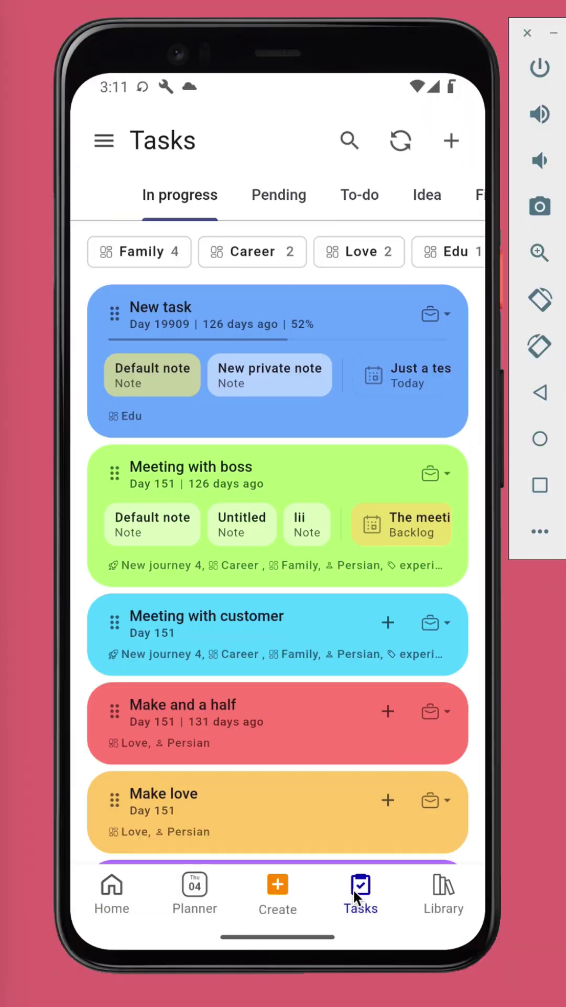
left_click(345, 300)
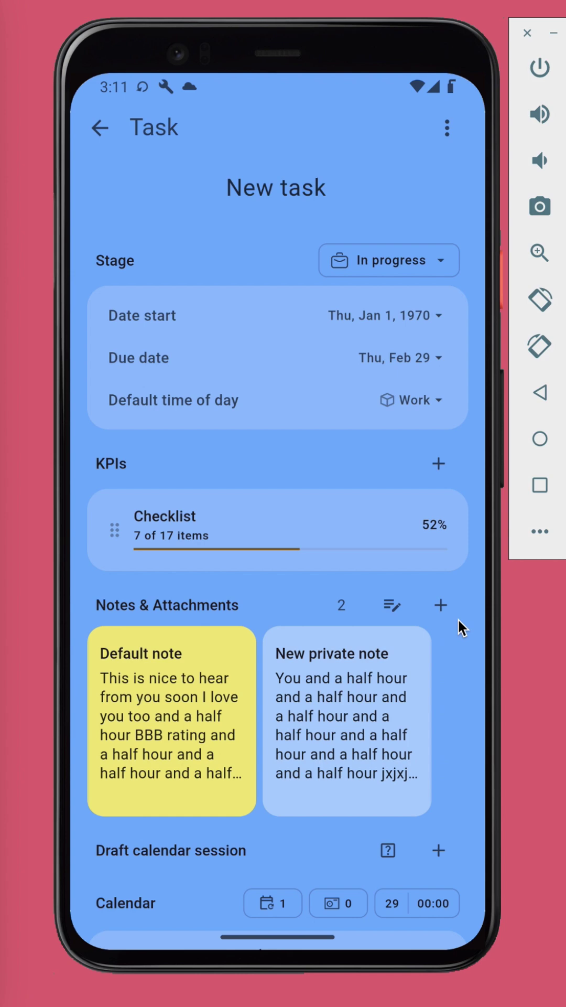
Attach a PDF from the device's Downloads folder to New task.
left_click(448, 605)
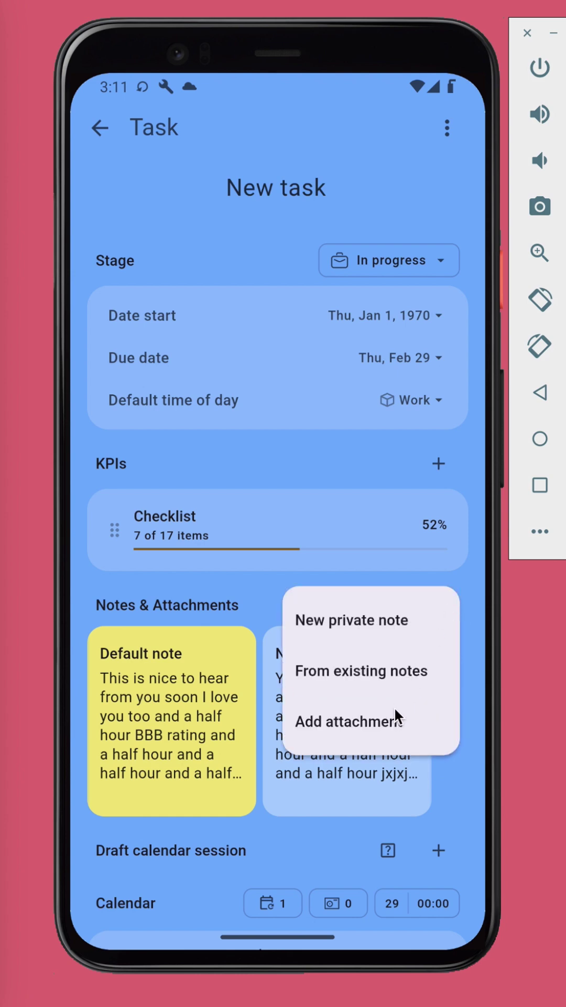
left_click(397, 726)
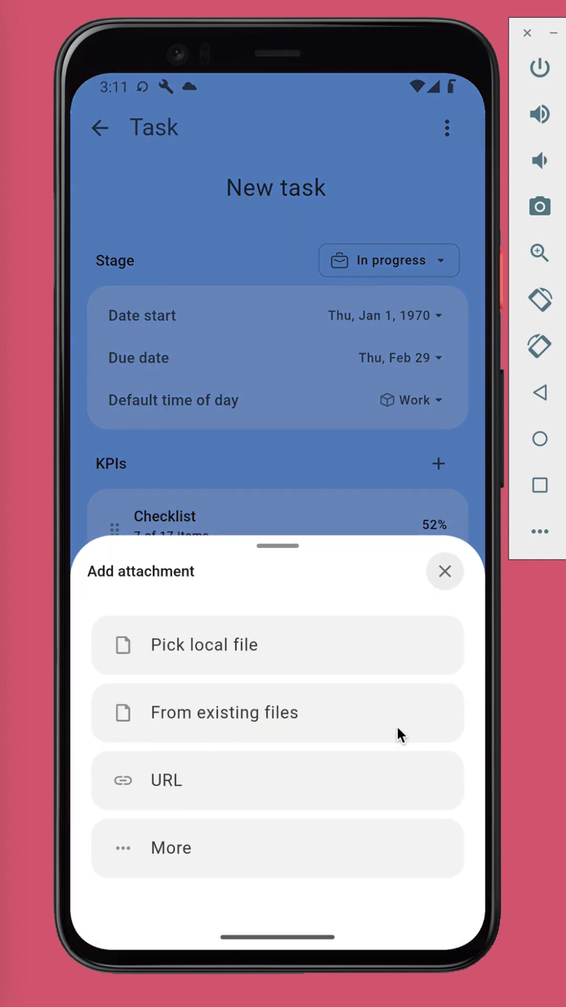
left_click(361, 637)
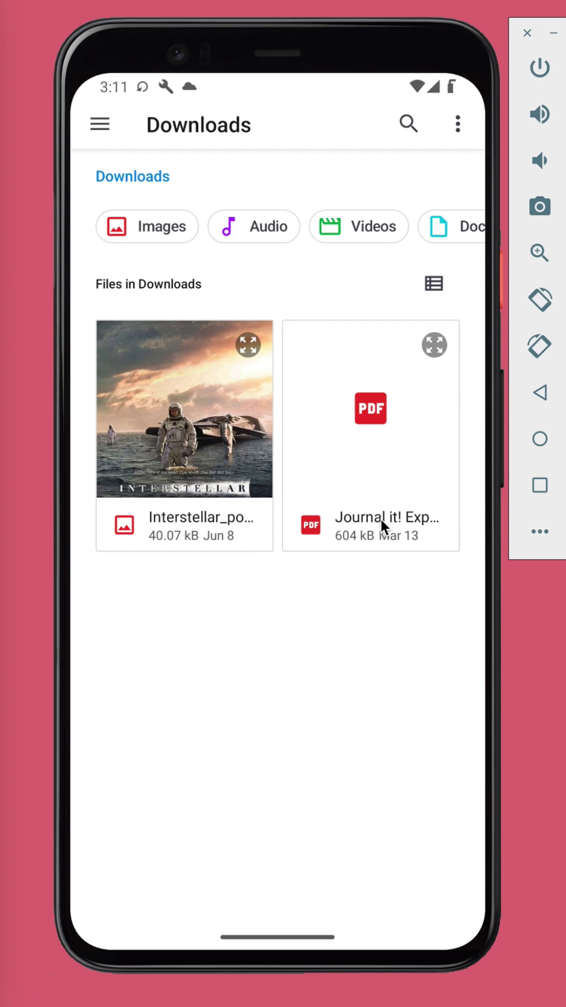
left_click(374, 444)
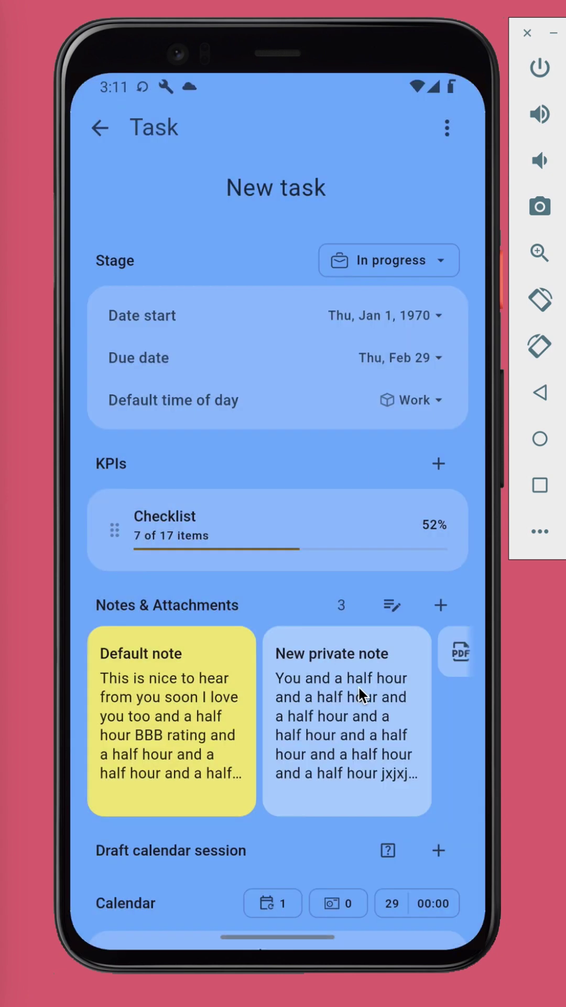
left_click_drag(359, 687, 146, 703)
Attach the existing file Interstellar_poster.jpg to New task.
left_click(441, 603)
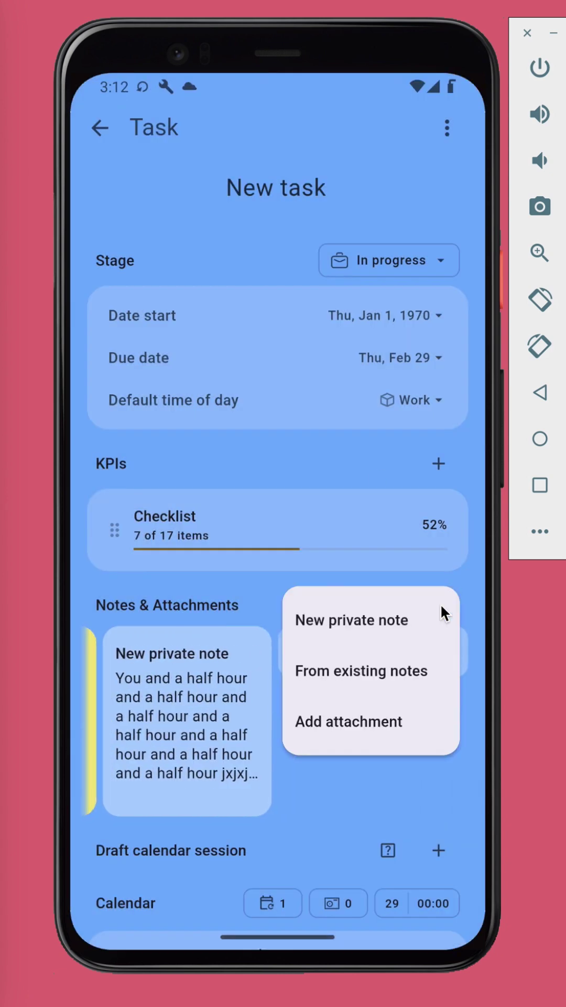
left_click(382, 714)
left_click(297, 710)
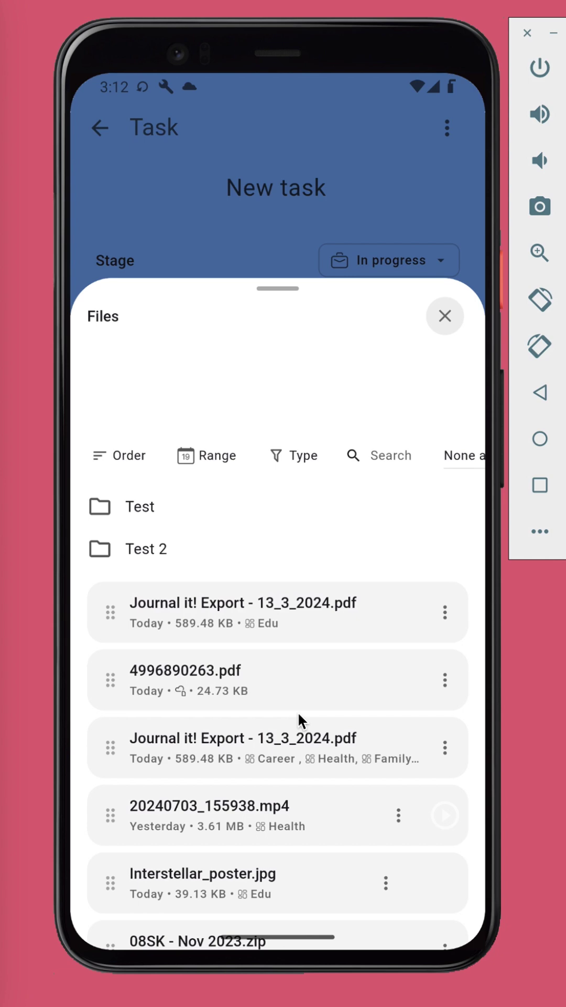
left_click(313, 709)
left_click(438, 605)
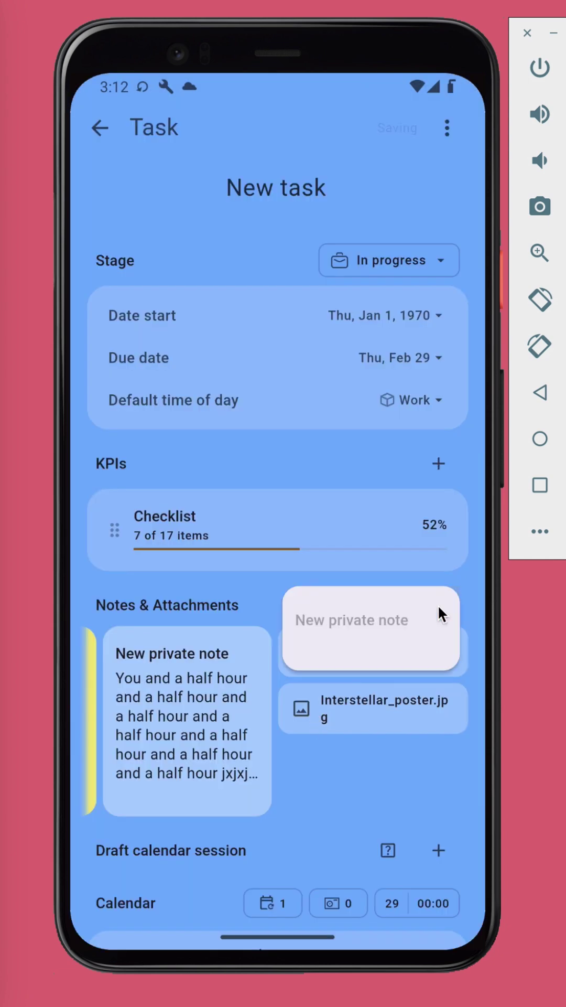
left_click(390, 714)
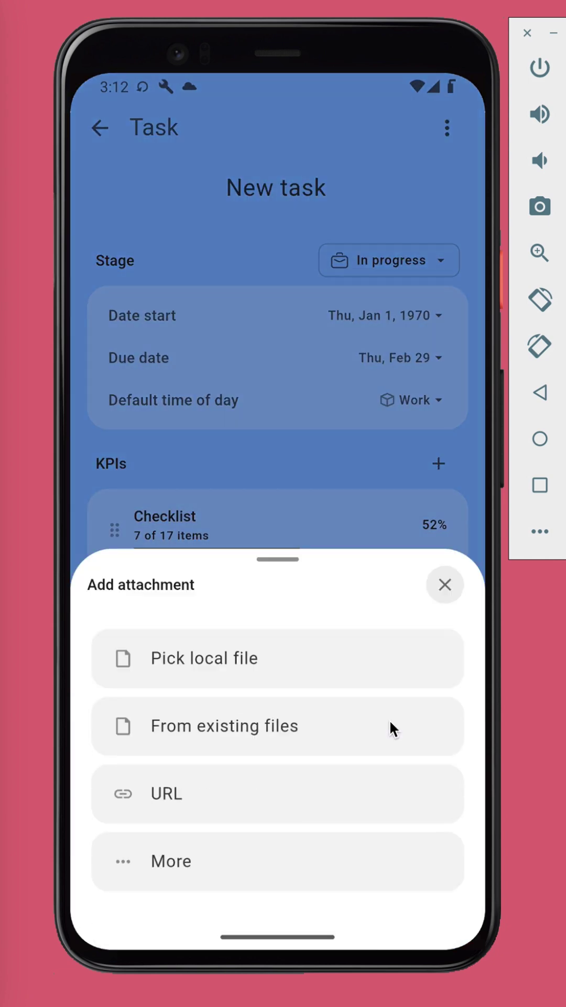
Link the journal entry 'You can get it' to New task.
left_click(289, 847)
left_click(308, 240)
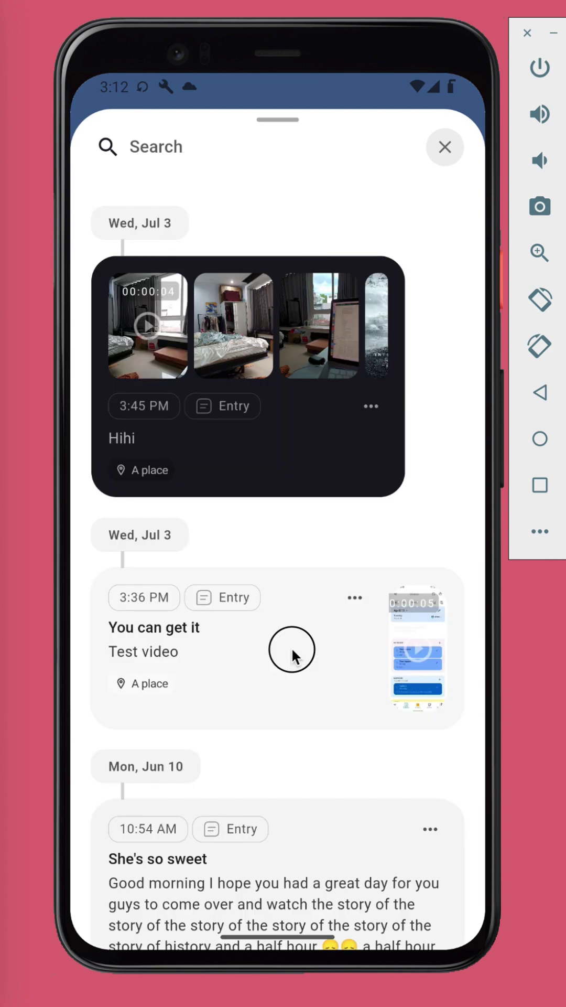
left_click(291, 646)
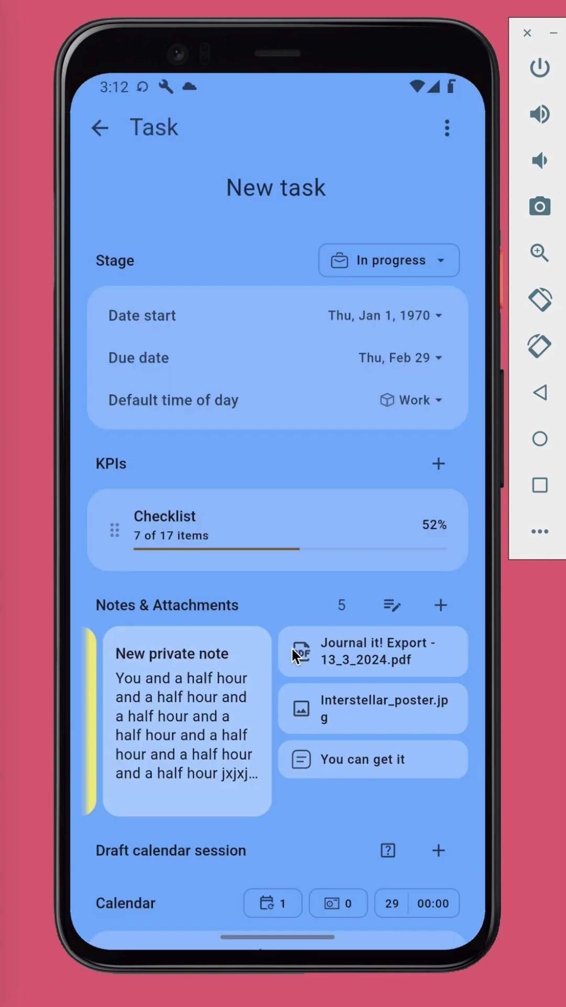
Confirm 'You can get it' lists New task in its mentions, then return to New task.
left_click(368, 763)
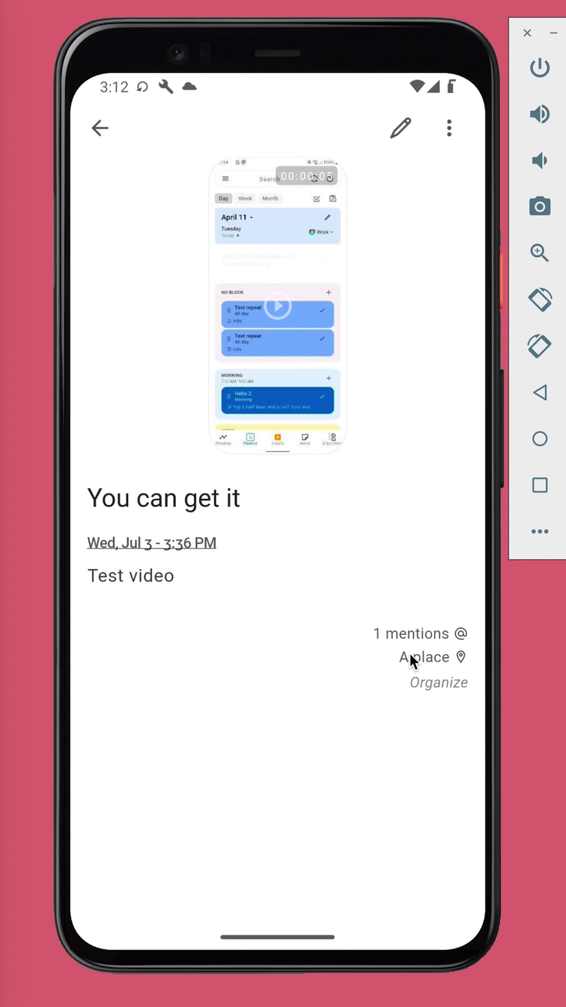
left_click(417, 634)
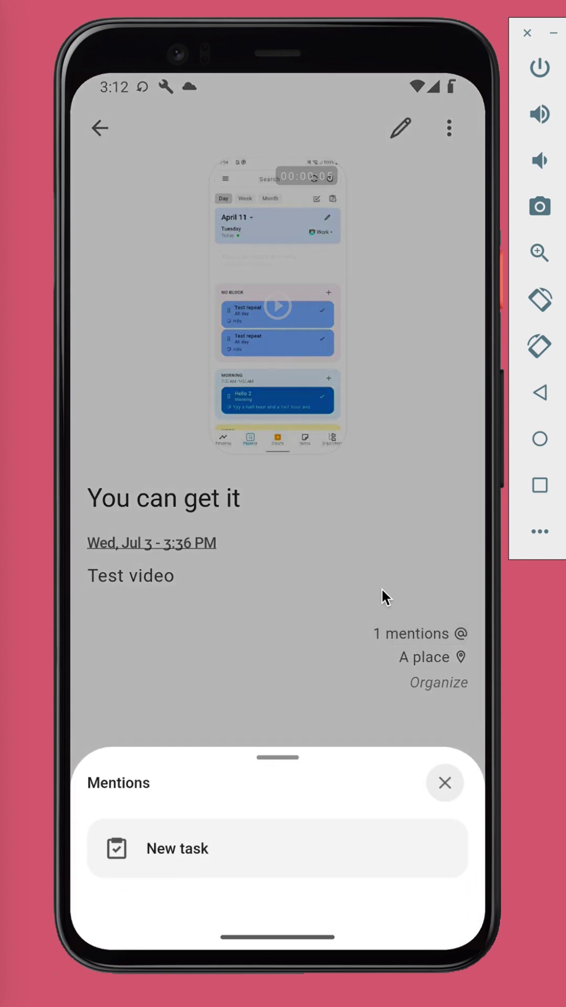
left_click(382, 589)
left_click(110, 125)
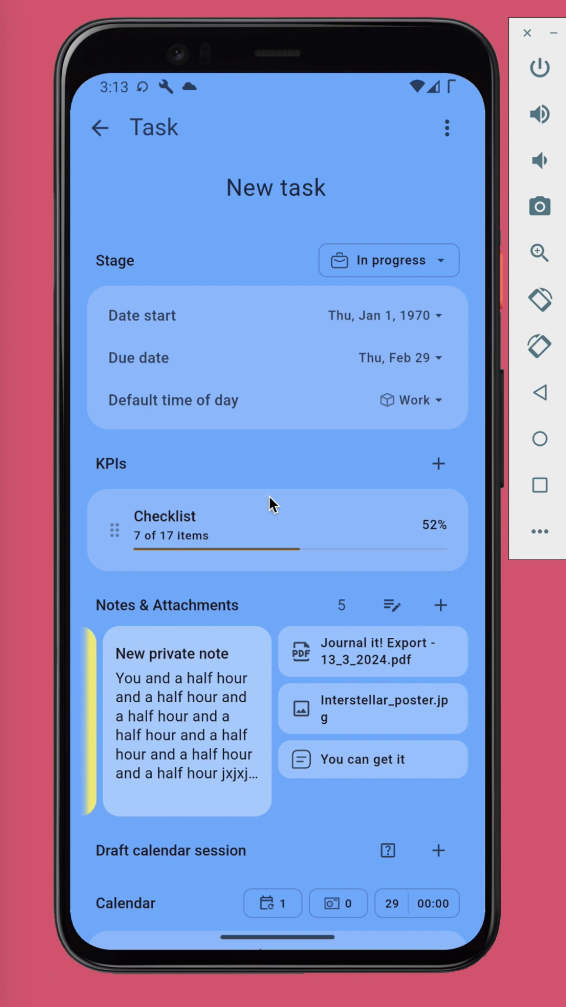
left_click(338, 645)
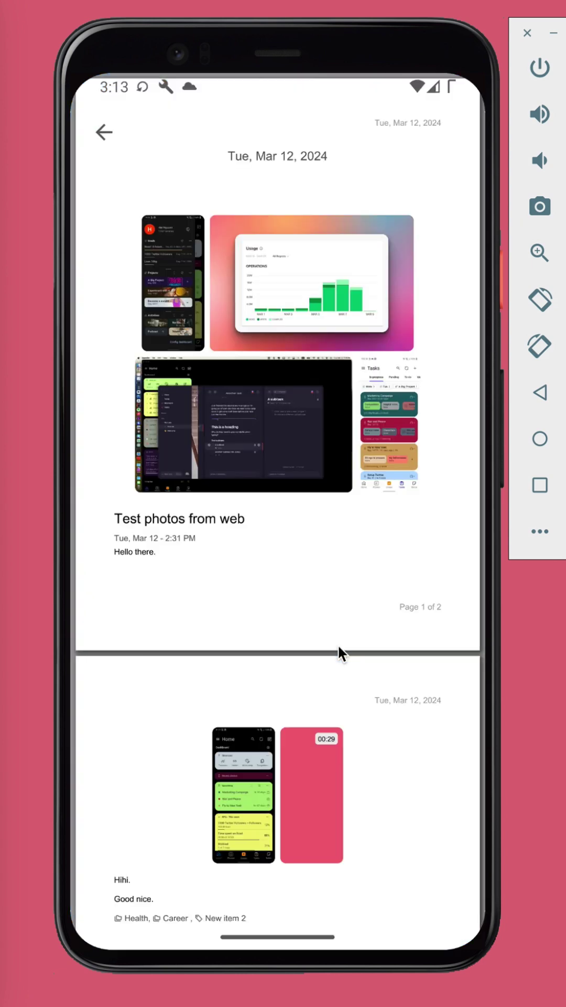
left_click_drag(324, 742, 358, 439)
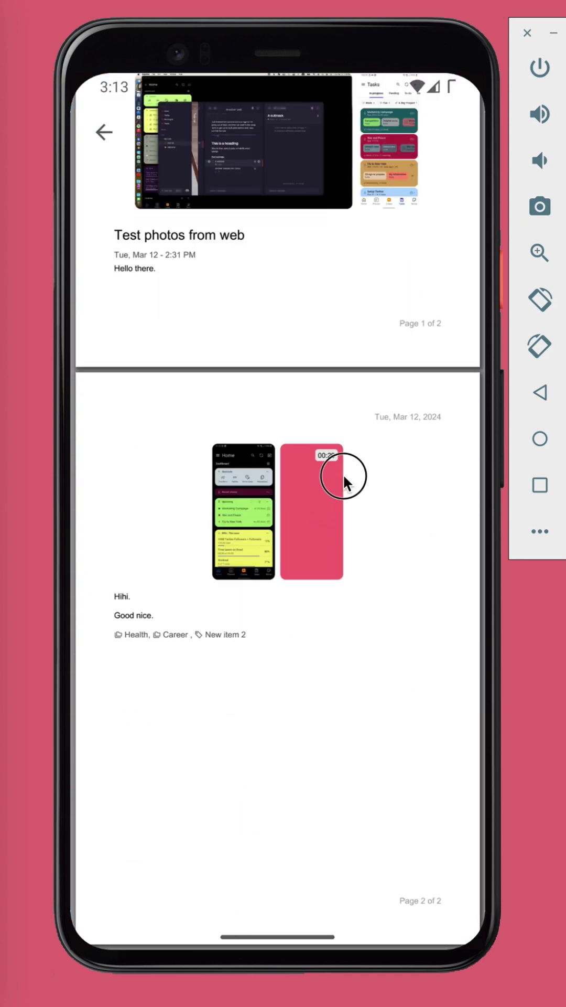
scroll(346, 472, "up", 5)
left_click(106, 129)
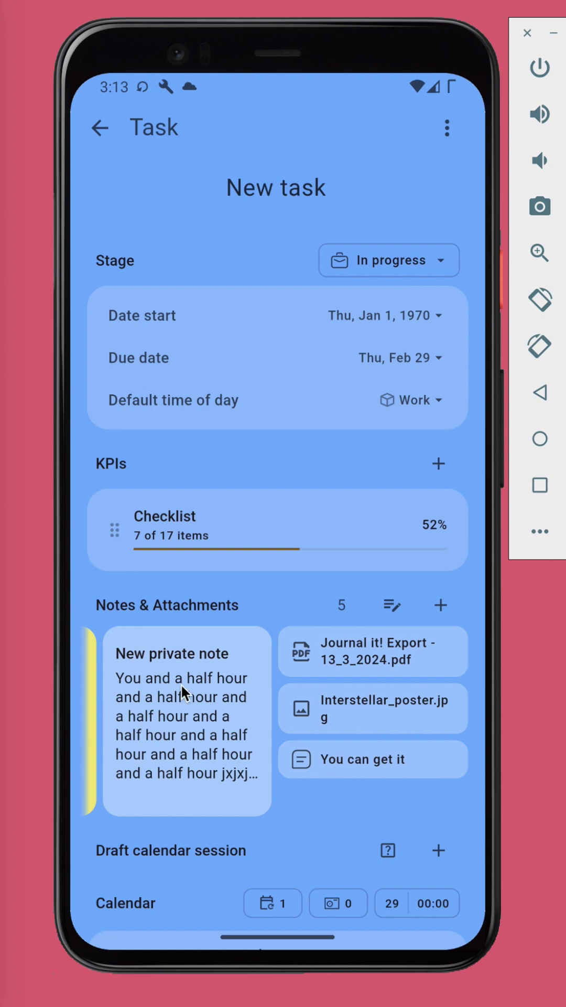
Attach the existing Journal it! Export - 13_3_2024.pdf to the Default note and save it.
left_click(198, 686)
left_click_drag(199, 686, 336, 696)
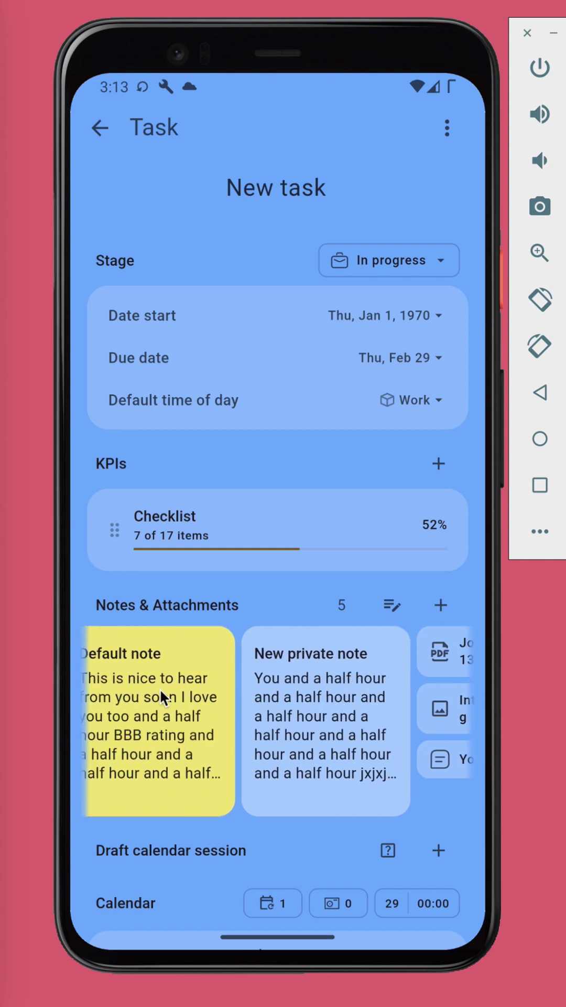
left_click_drag(159, 689, 311, 687)
left_click(216, 698)
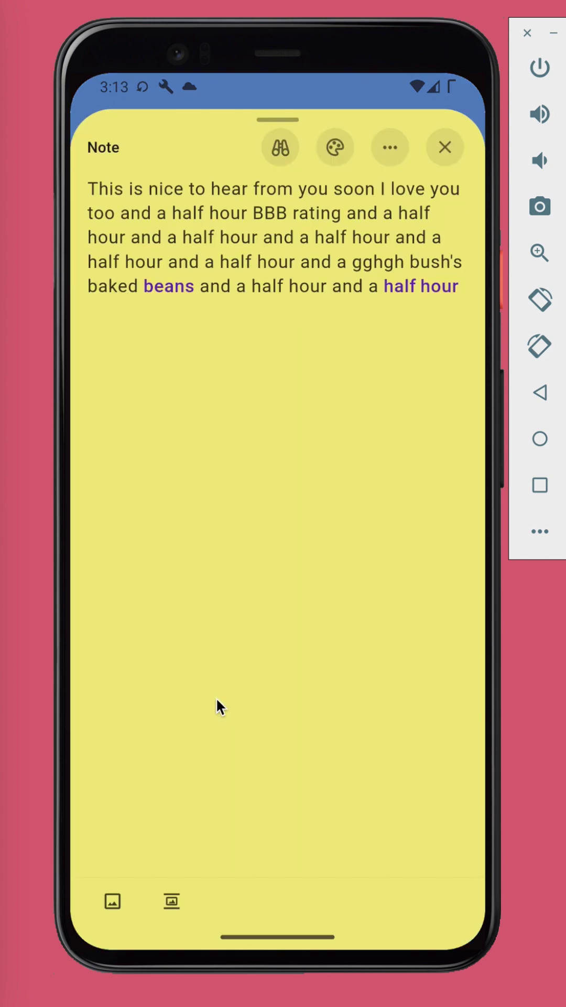
left_click(386, 147)
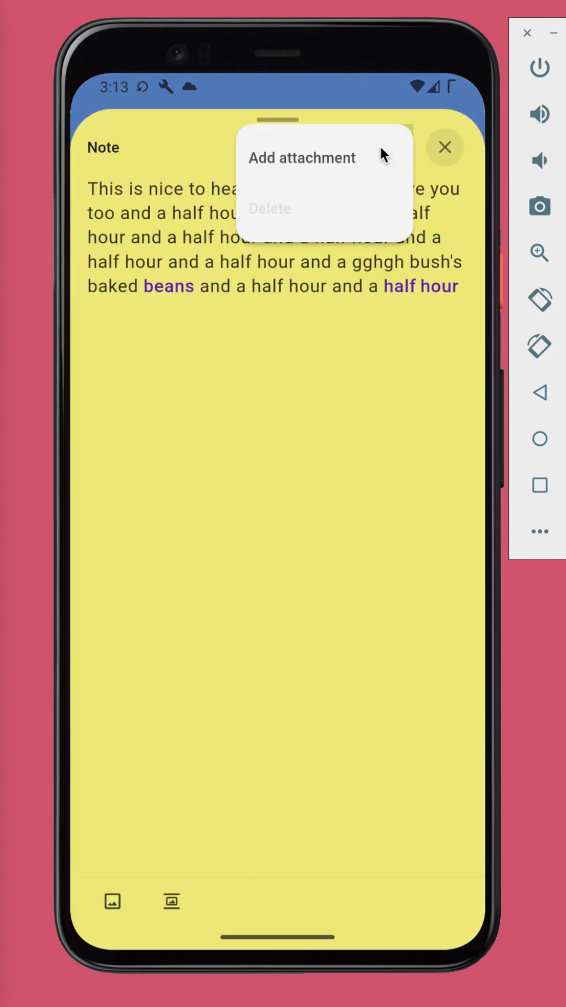
left_click(350, 156)
left_click(233, 707)
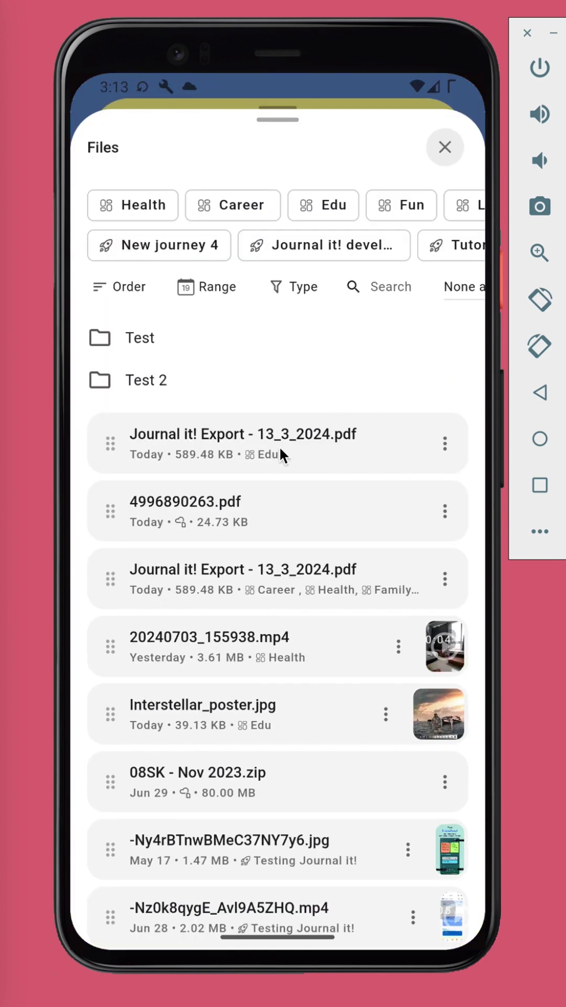
left_click(314, 438)
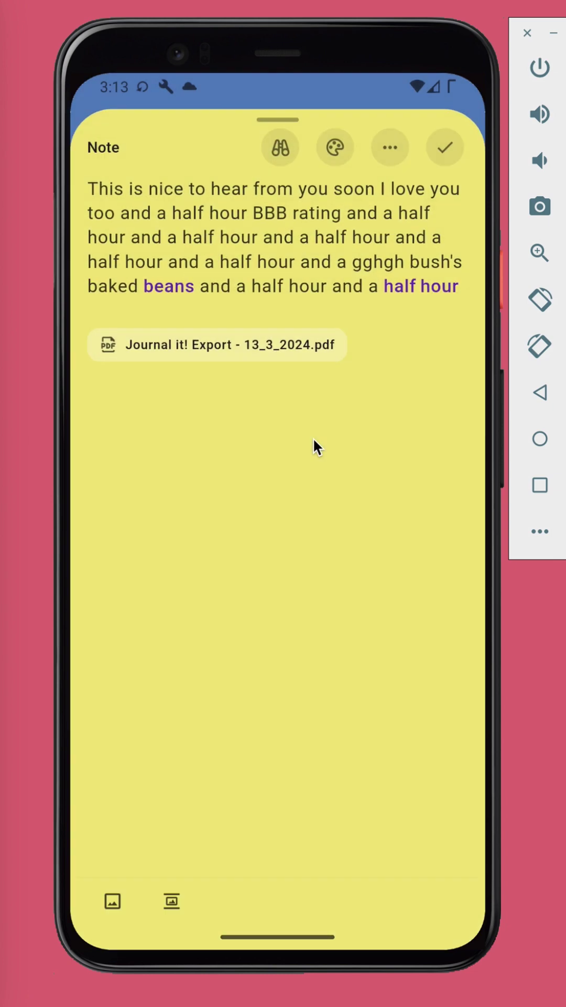
left_click(447, 146)
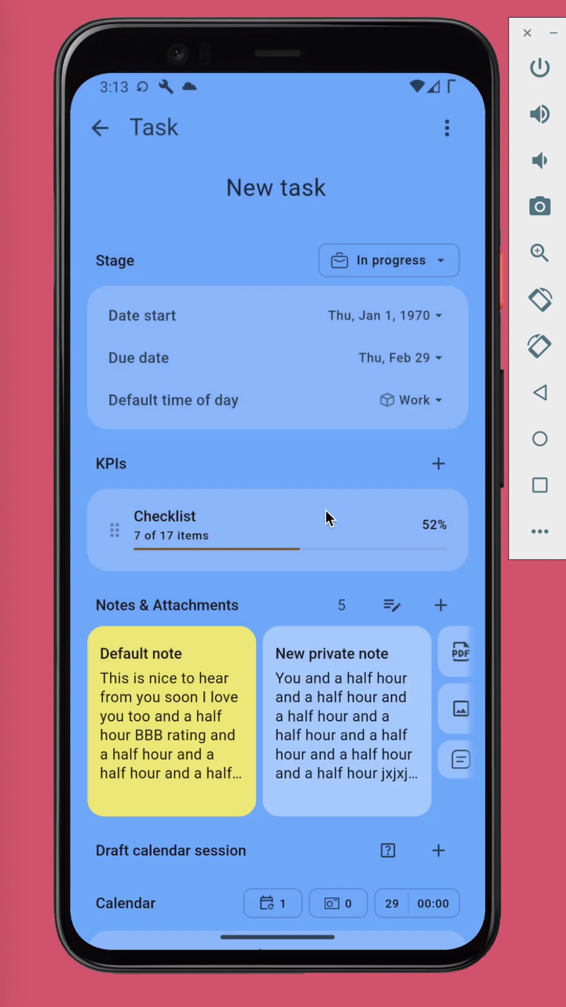
left_click_drag(265, 779, 299, 657)
scroll(299, 669, "down", 8)
scroll(302, 679, "down", 5)
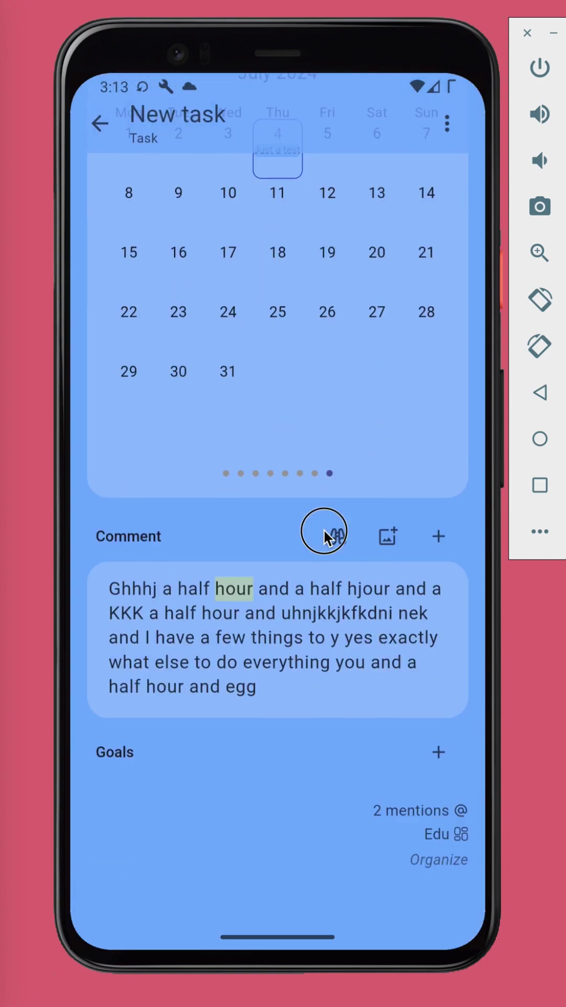
Attach the existing 4996890263.pdf to the task's comment, then return to the Tasks list.
left_click(434, 540)
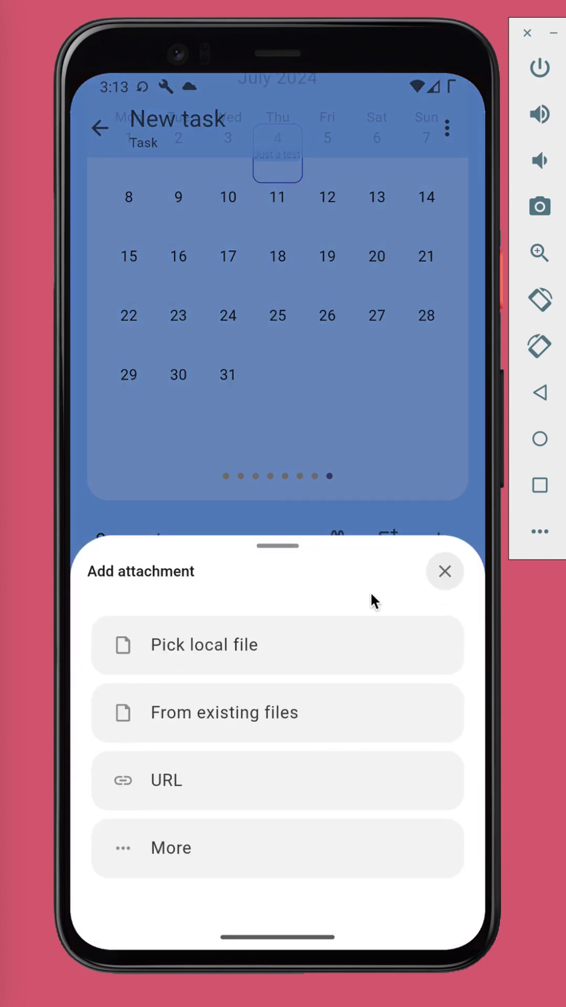
left_click(283, 711)
left_click(319, 511)
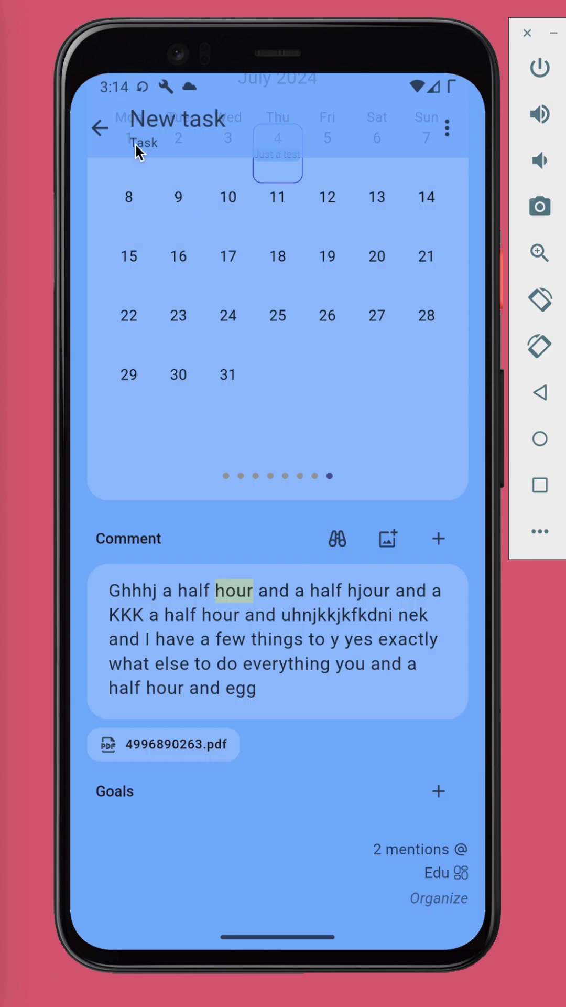
left_click(99, 127)
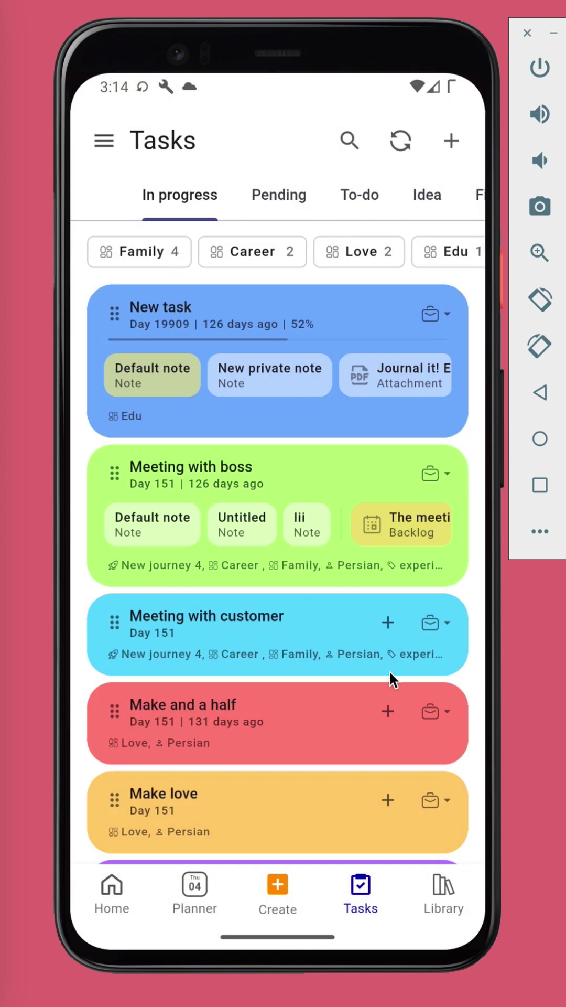
In the Library, switch the title dropdown from Notes to Files.
left_click(448, 896)
left_click(441, 900)
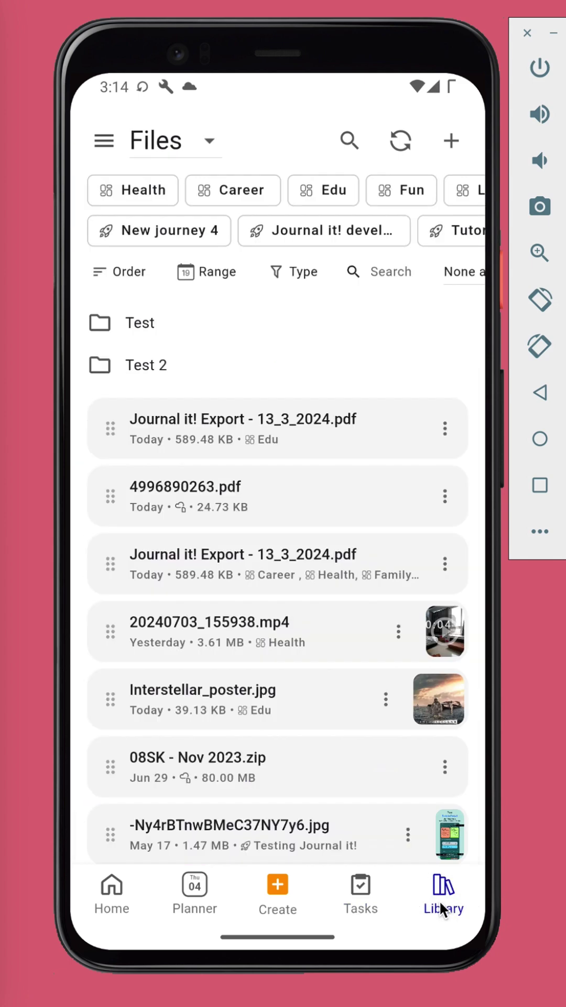
left_click(439, 900)
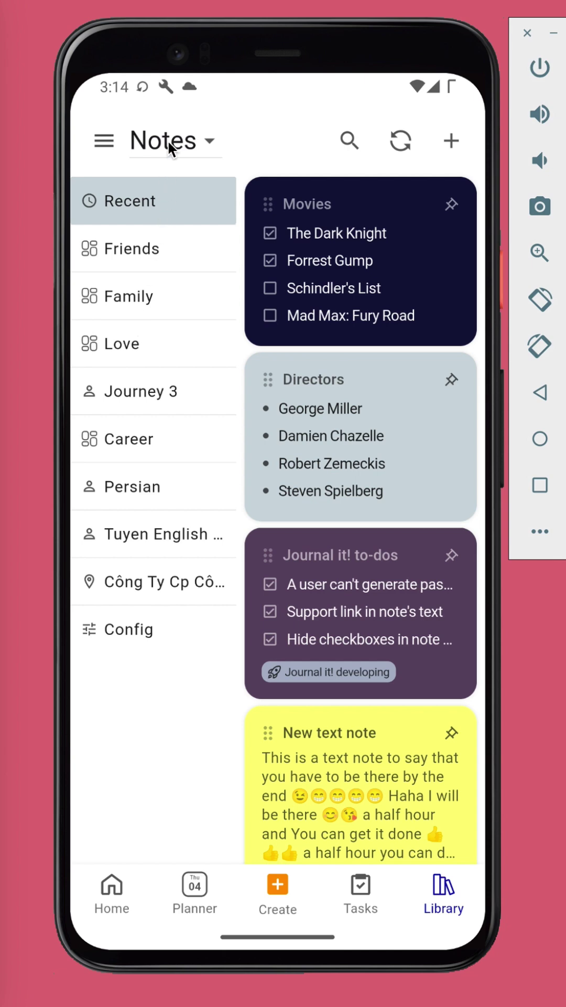
left_click(168, 141)
left_click(164, 199)
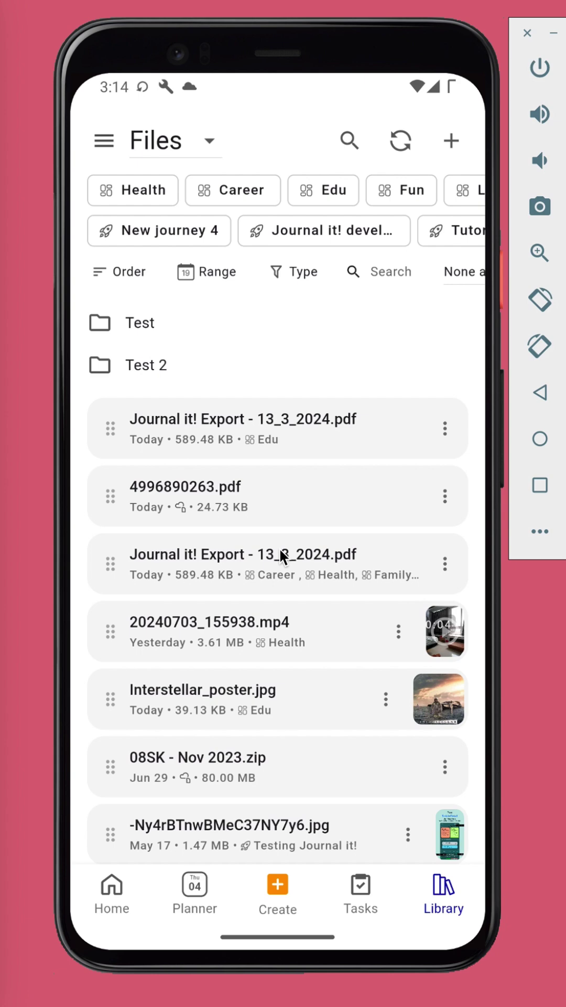
Browse the Test 2 folder, return to the top level, and deselect the Career tag filter.
left_click(237, 188)
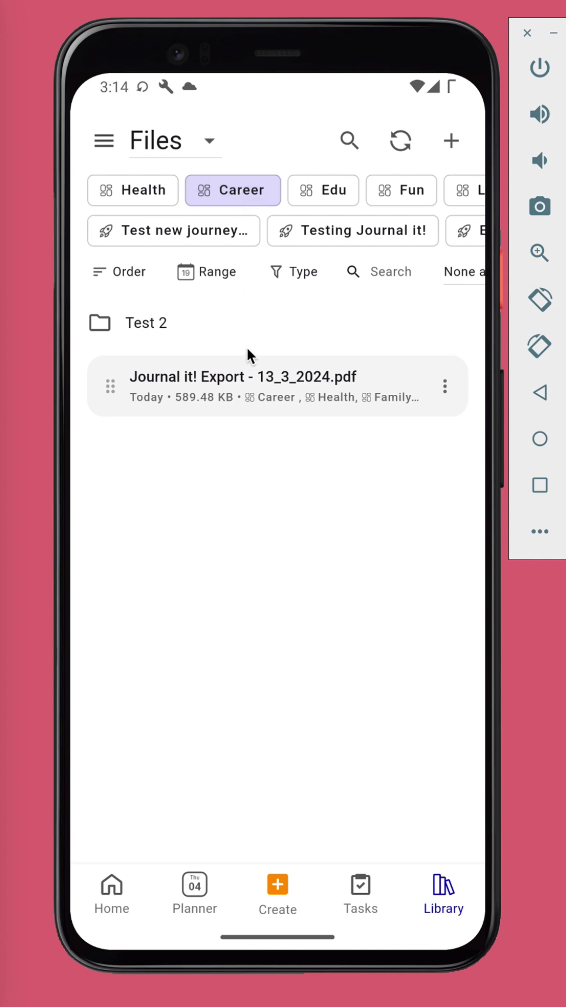
left_click(198, 317)
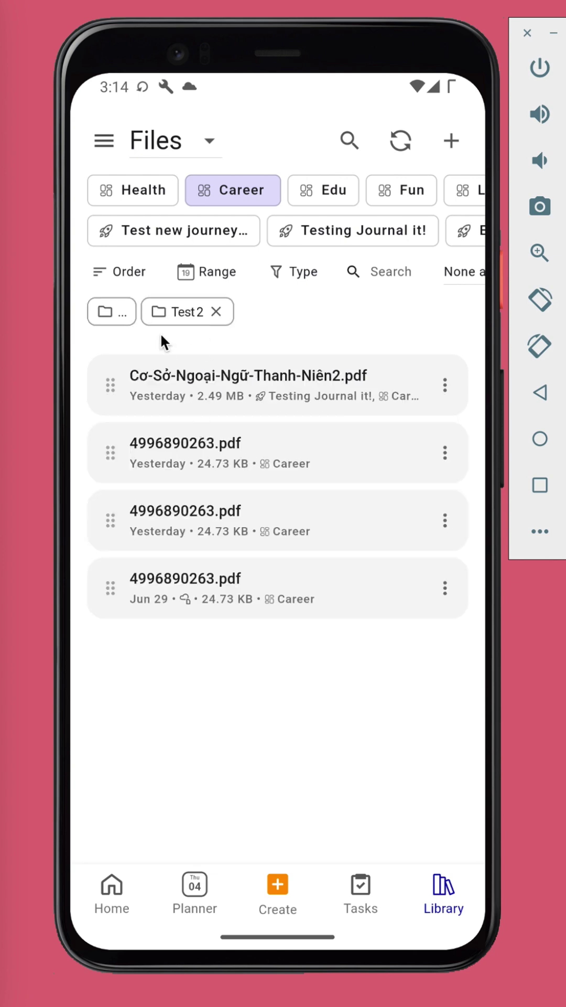
left_click(113, 312)
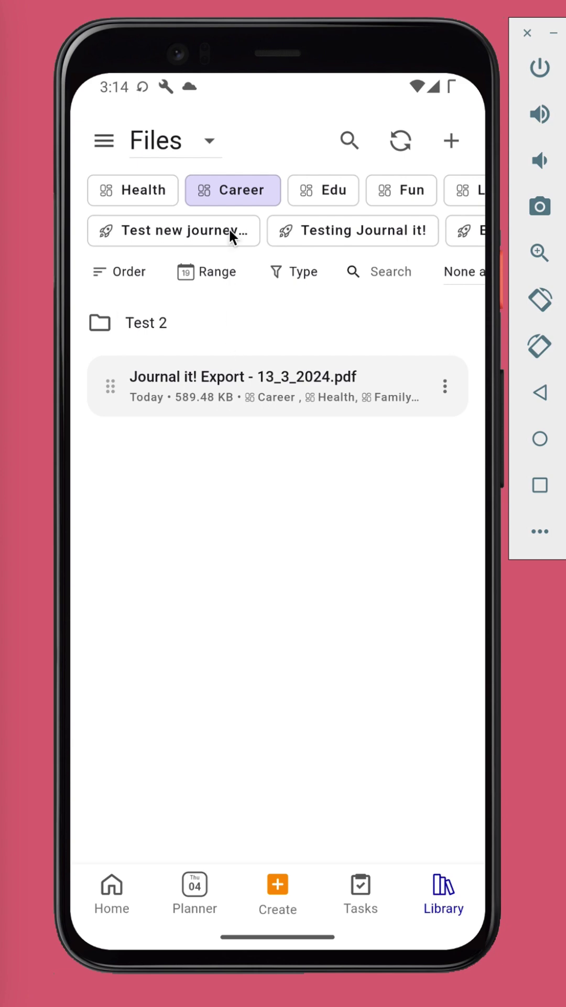
left_click(235, 190)
left_click(223, 271)
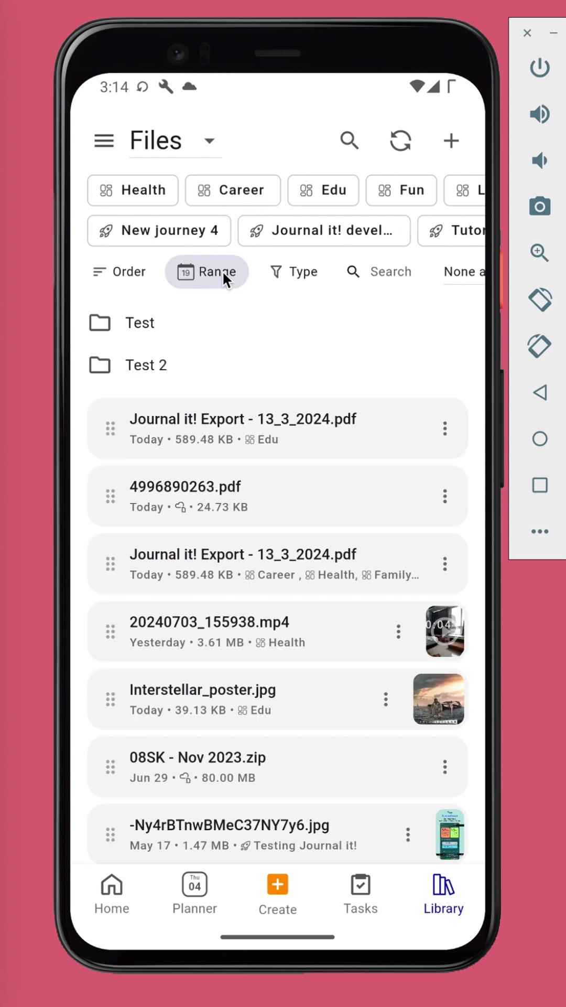
left_click(225, 339)
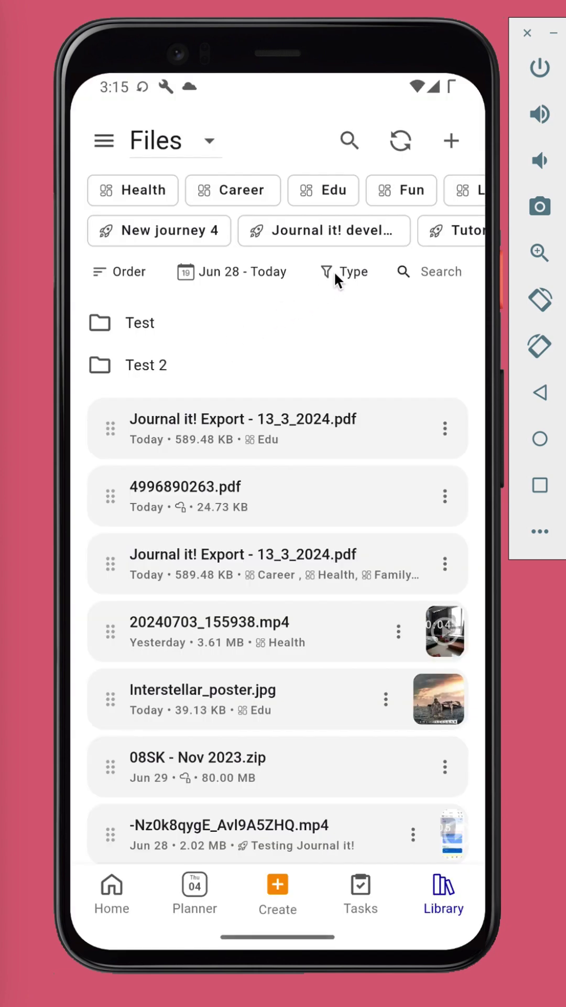
left_click(334, 272)
left_click(462, 710)
left_click(195, 761)
type("Pd")
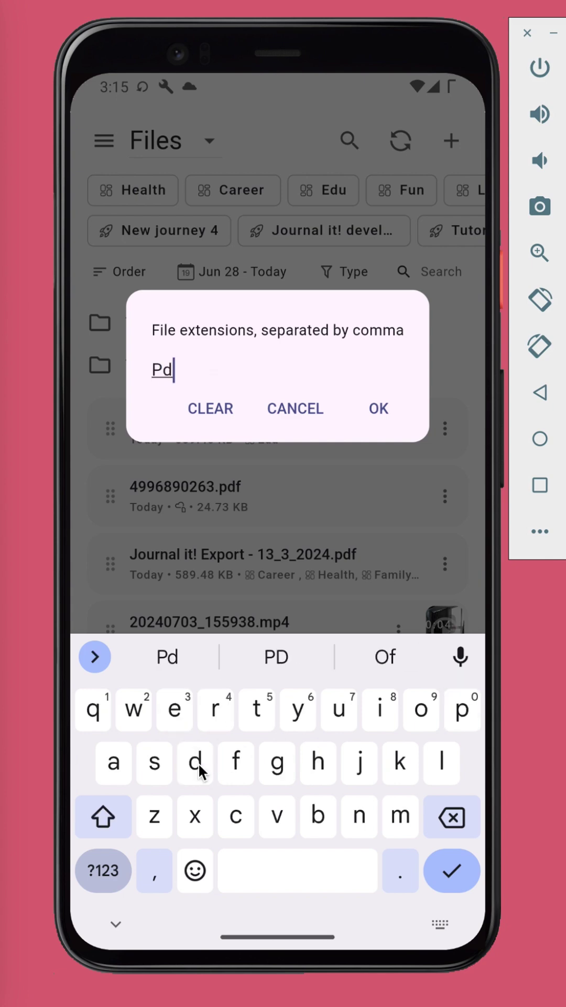
left_click(236, 761)
left_click(378, 408)
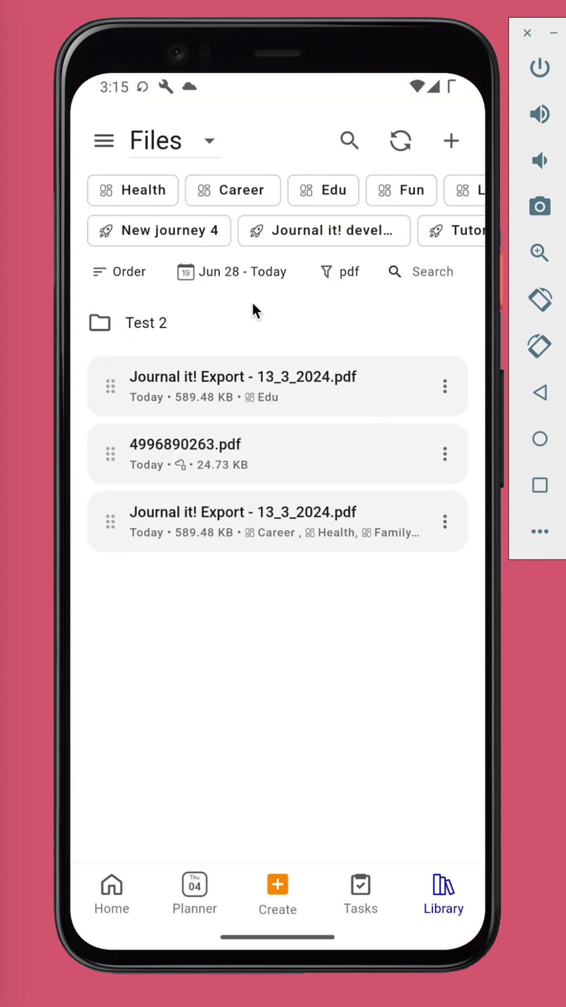
left_click(243, 312)
left_click(116, 301)
left_click(424, 272)
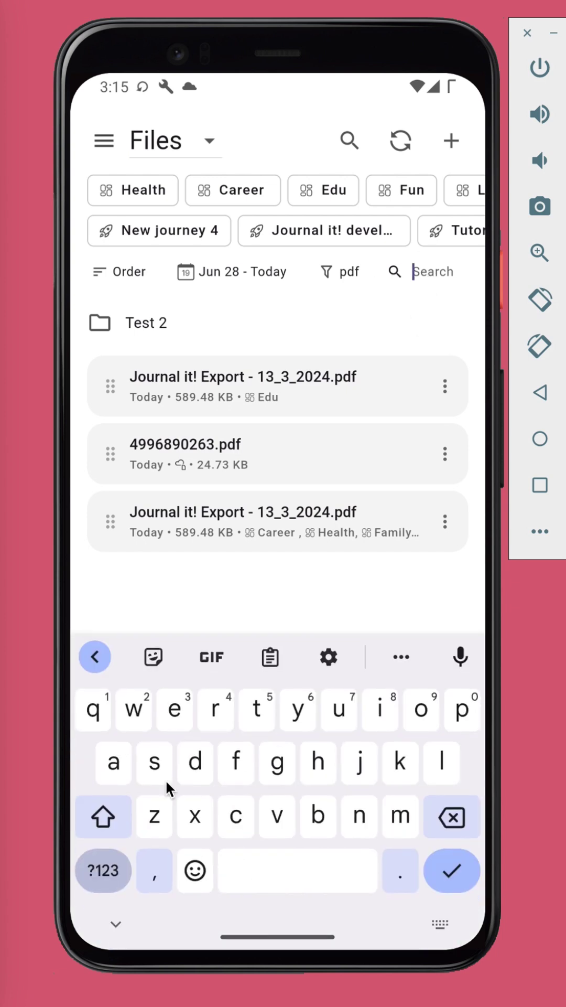
left_click(175, 711)
left_click(196, 817)
left_click(462, 711)
left_click(470, 271)
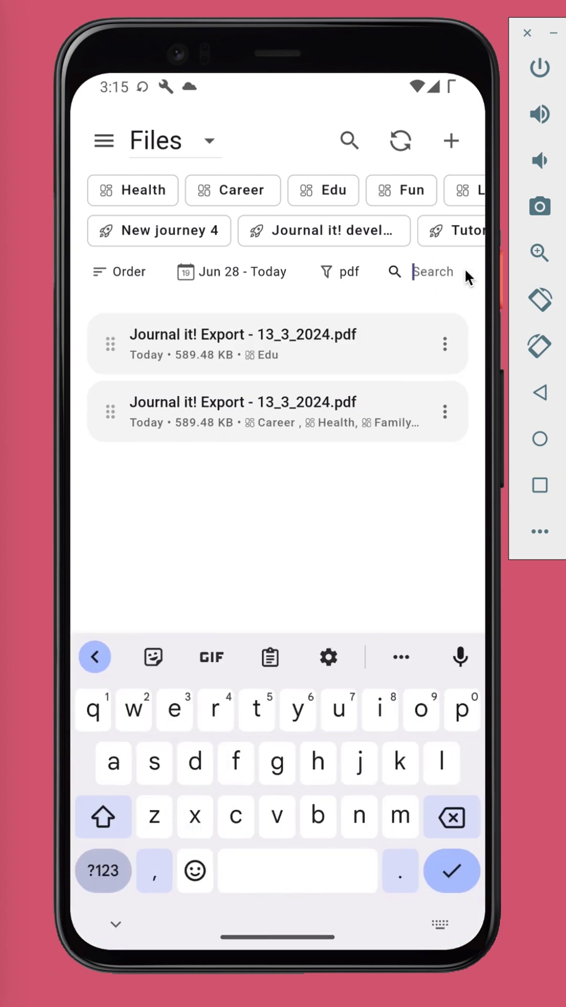
left_click_drag(367, 274, 207, 278)
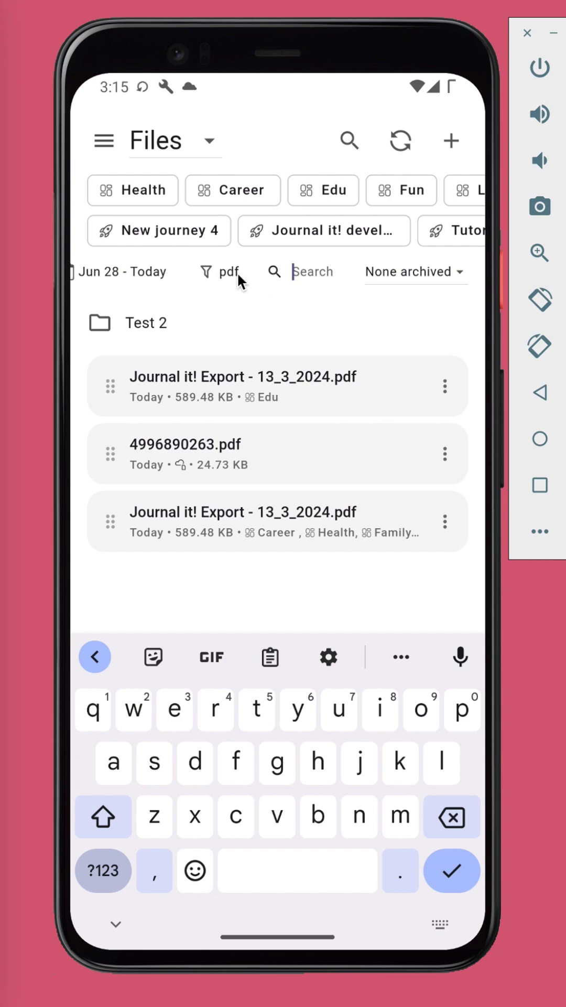
left_click(408, 270)
Try Date, reversed and Type sorting, restore custom Order, and show the add-file menu.
left_click(390, 315)
left_click_drag(95, 272, 315, 272)
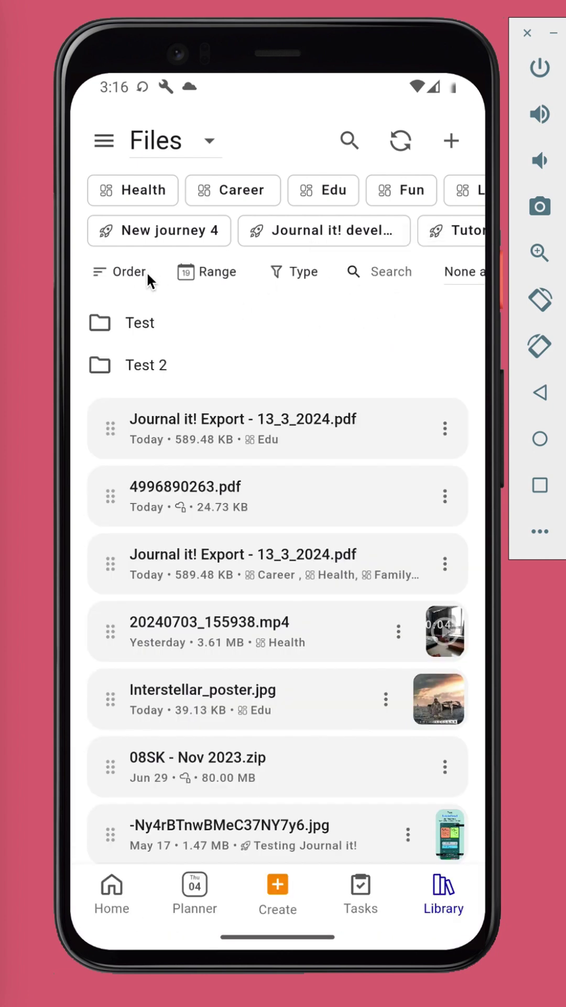
left_click(125, 266)
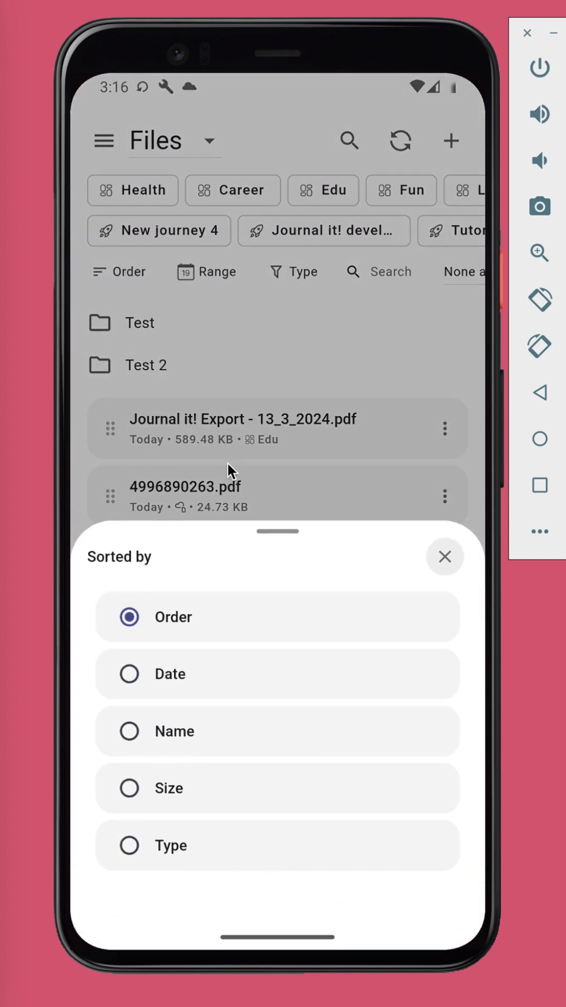
left_click(210, 664)
left_click(180, 274)
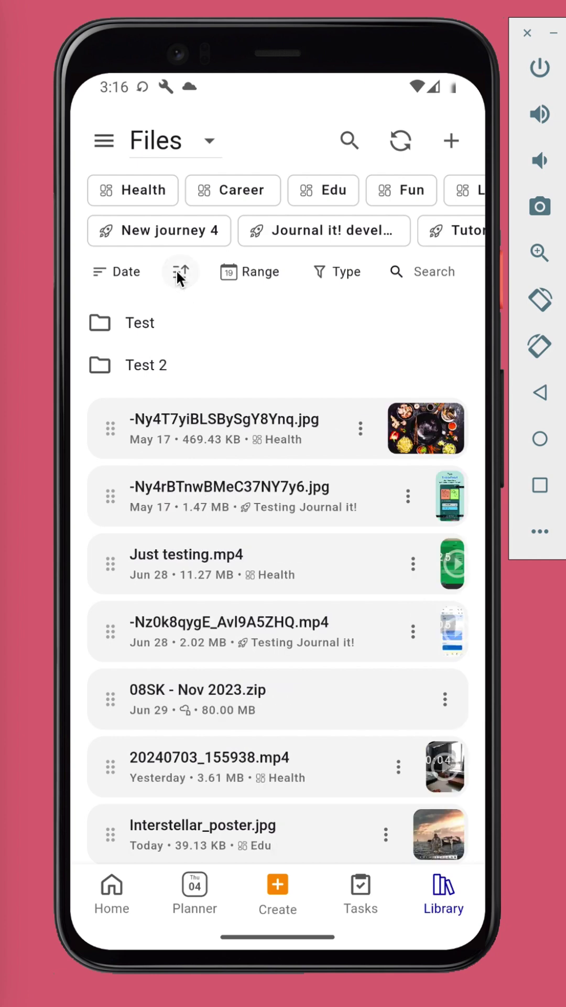
left_click(180, 274)
left_click(126, 272)
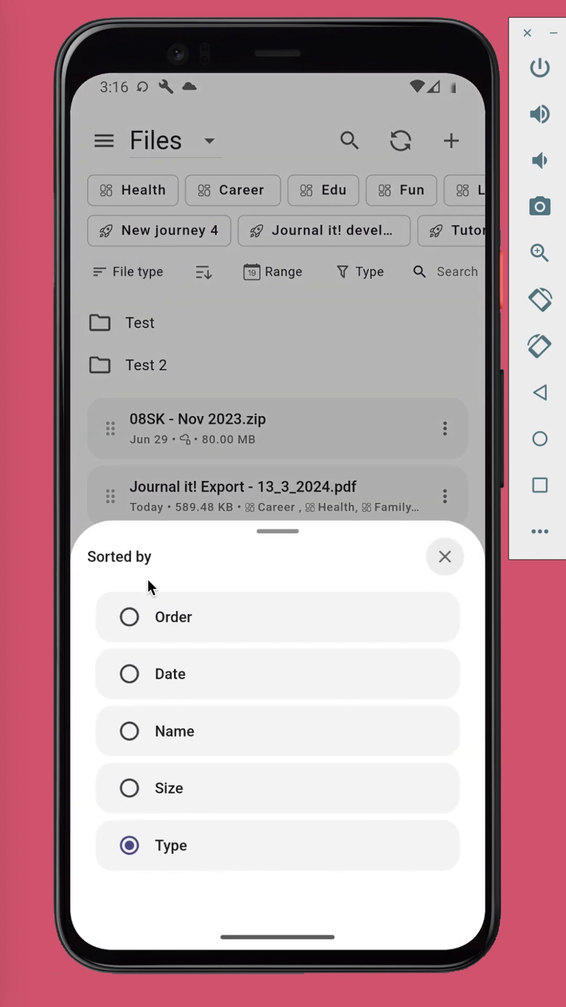
left_click(154, 605)
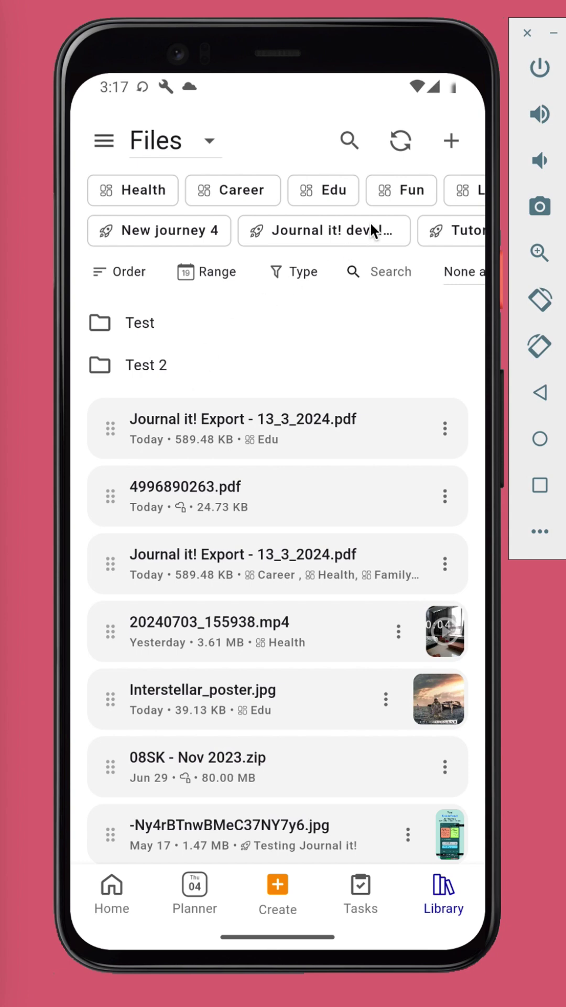
left_click(450, 142)
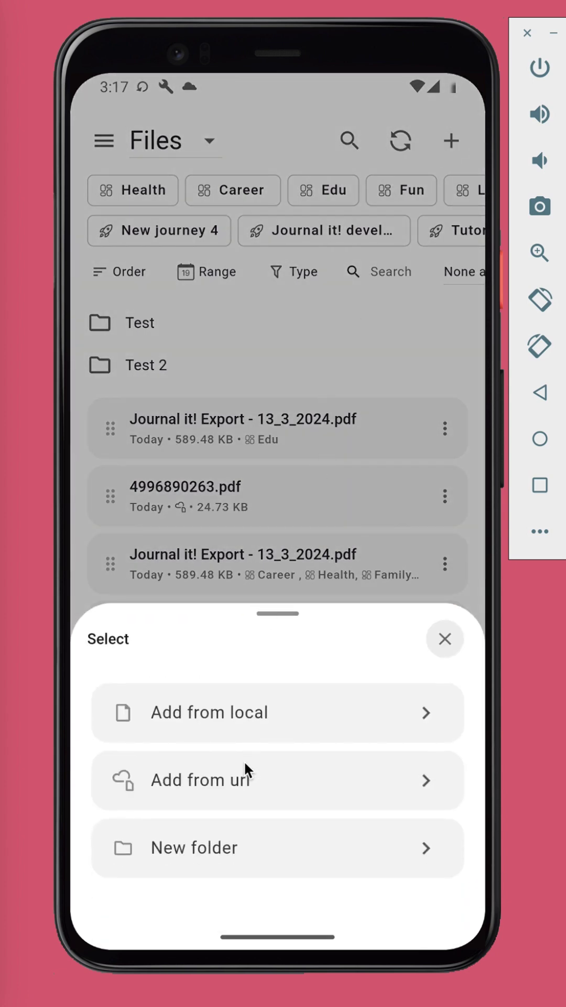
Add 4996890263.pdf from a pasted web link with File size (MB) set to 20.
left_click(250, 782)
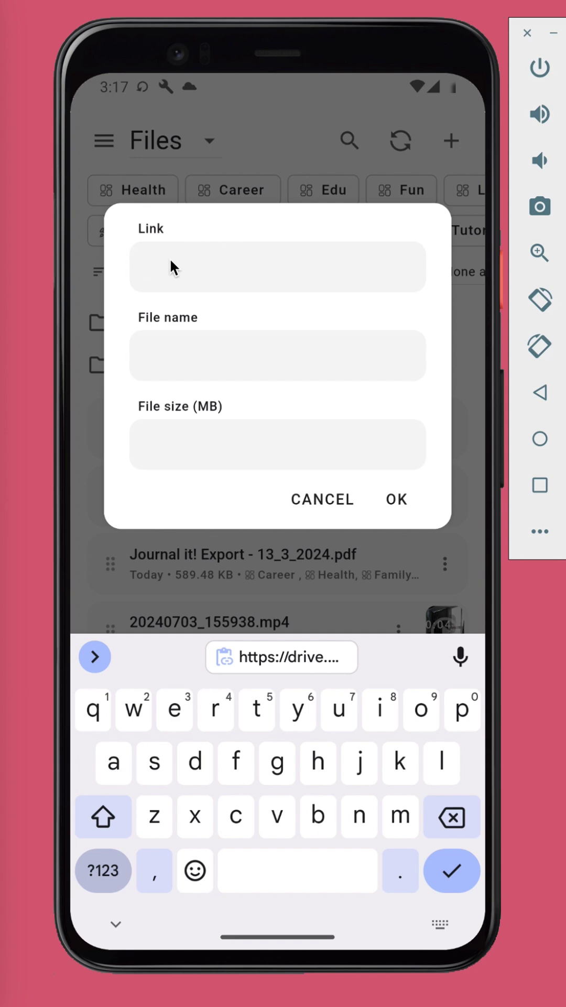
left_click(170, 258)
left_click(141, 229)
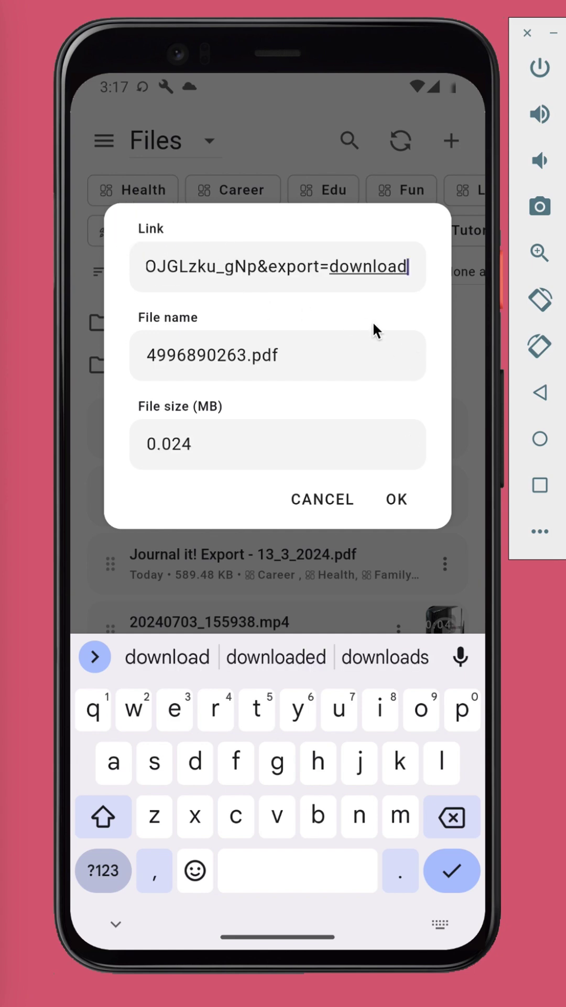
left_click(254, 447)
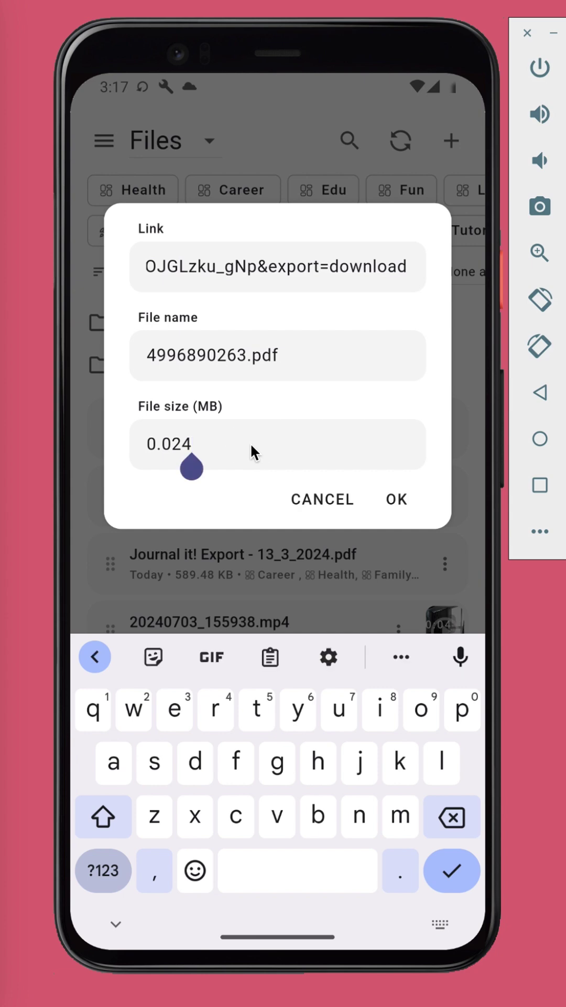
key("BackSpace")
key("BackSpace")
key("BackSpace")
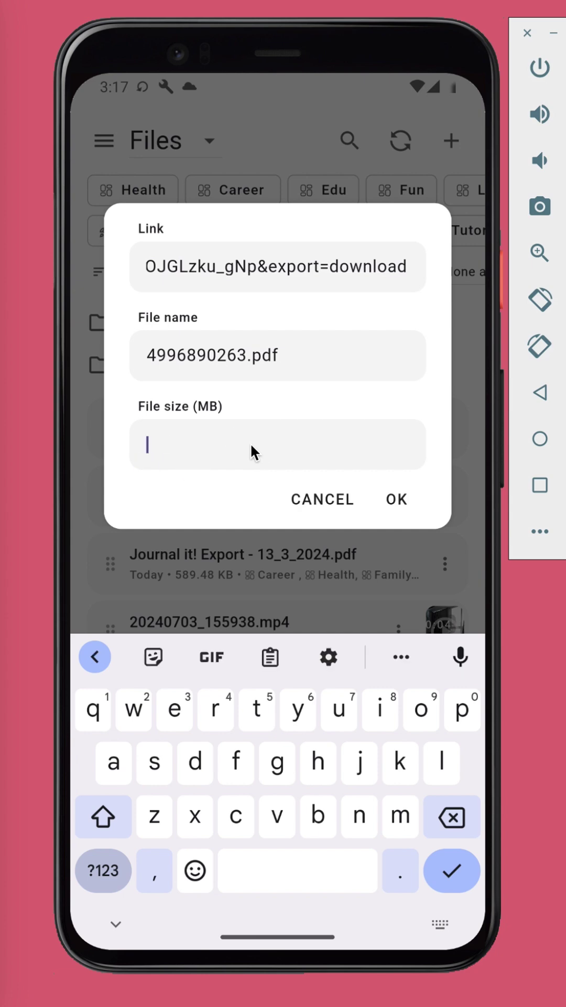
left_click(103, 870)
left_click(134, 711)
type("2")
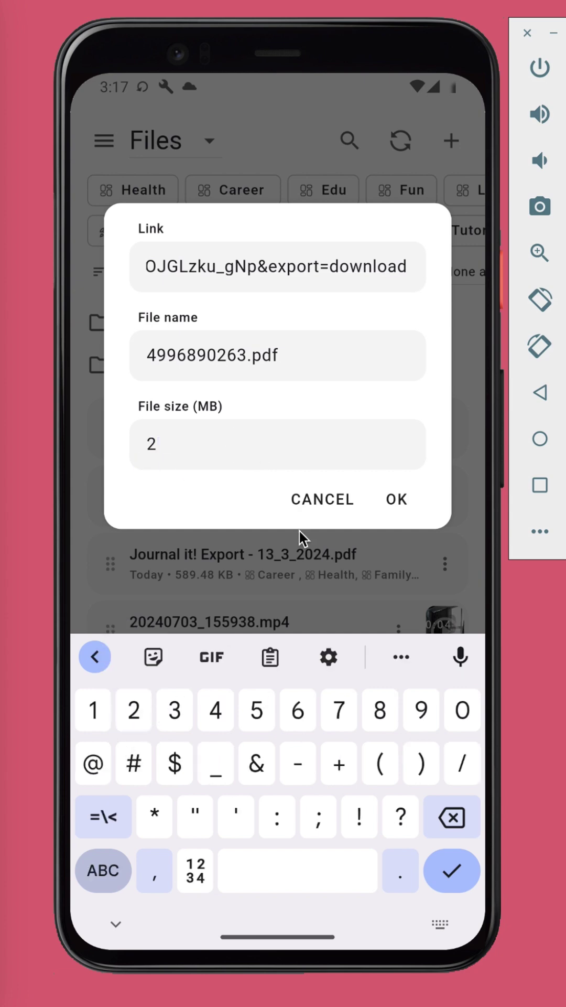
left_click(463, 710)
left_click(398, 498)
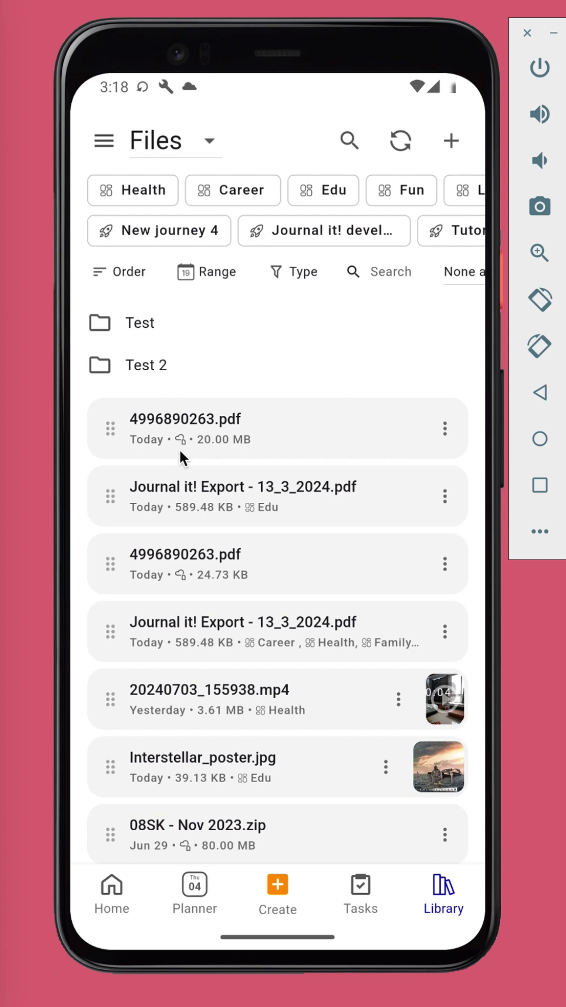
left_click(310, 498)
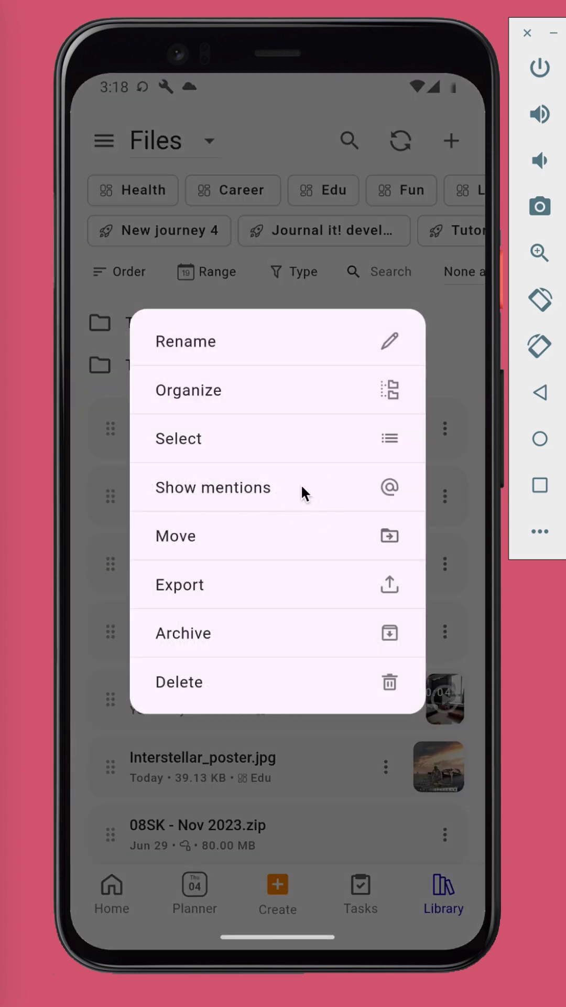
left_click(300, 485)
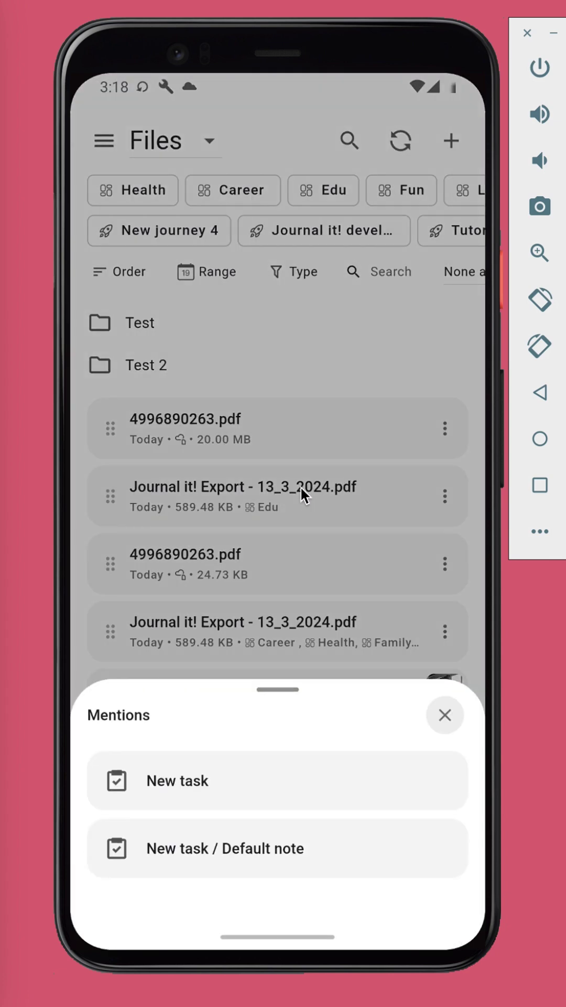
left_click(393, 491)
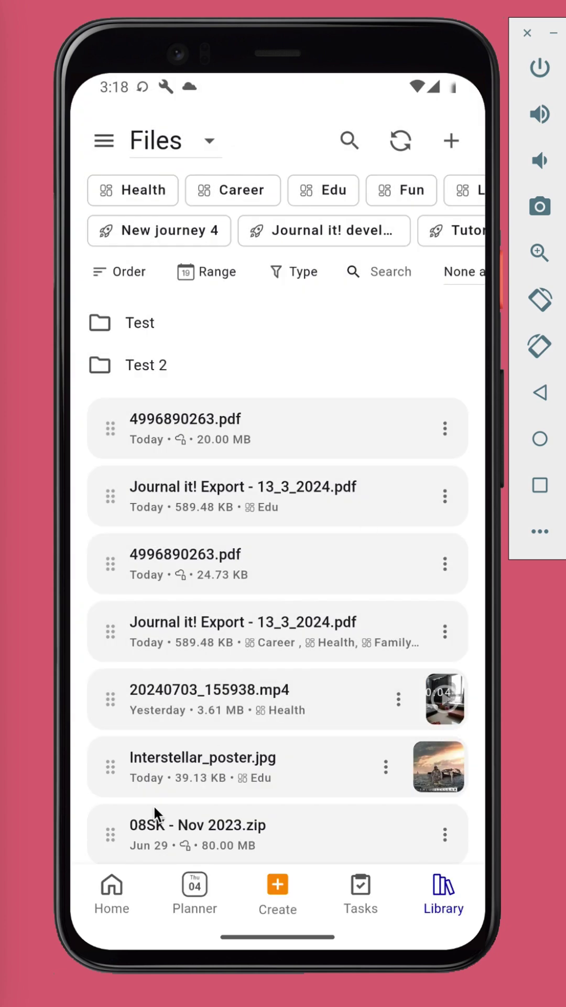
From Home, open the 'You can get it' entry and add its video to the file manager.
left_click(114, 886)
scroll(281, 669, "down", 2)
scroll(280, 618, "down", 3)
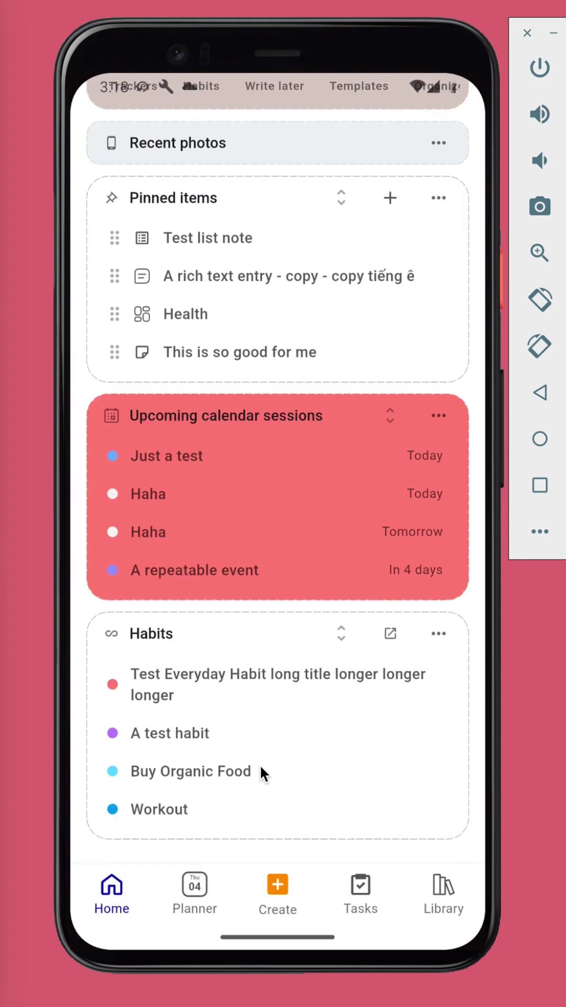
scroll(284, 444, "down", 3)
scroll(276, 621, "down", 3)
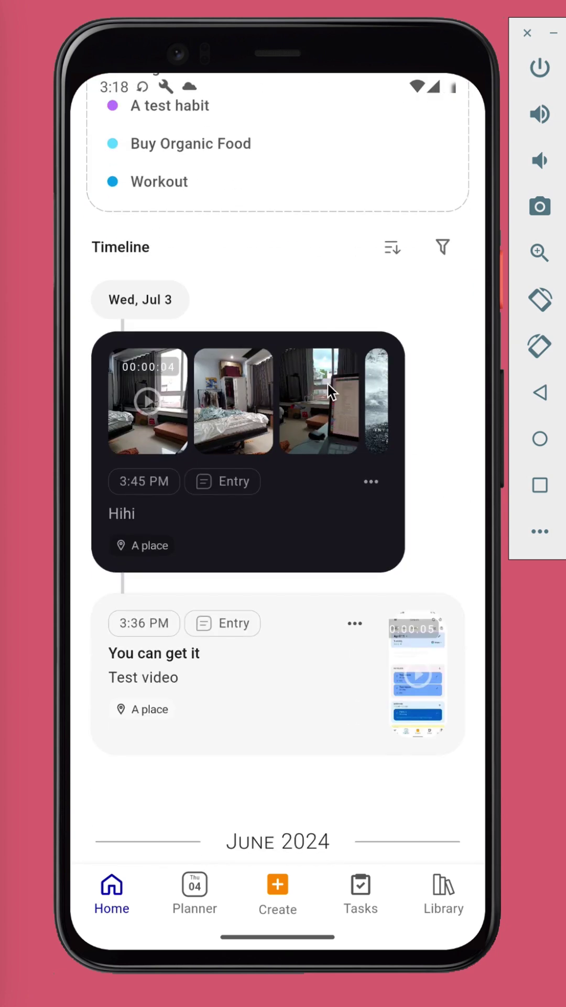
left_click(299, 682)
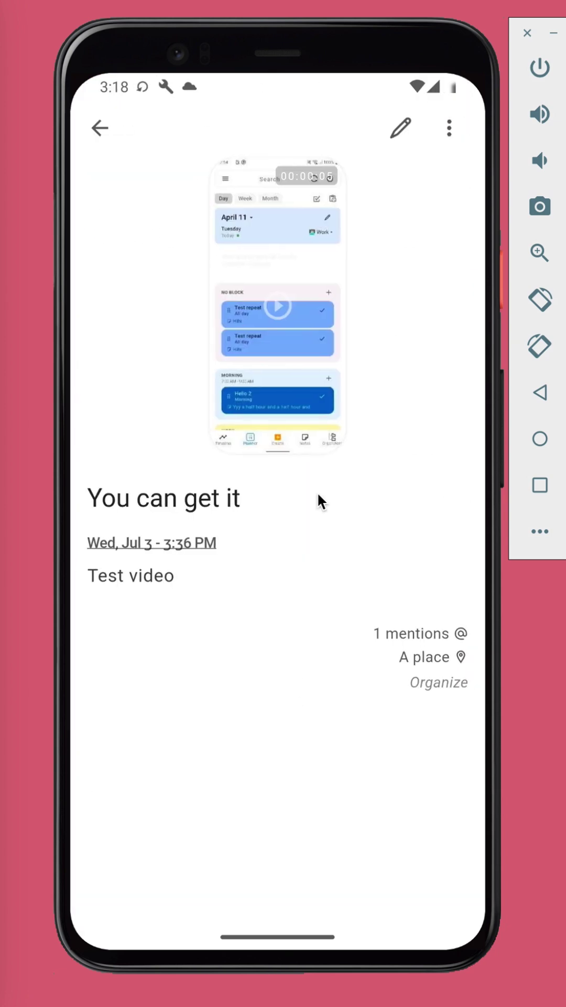
left_click(297, 386)
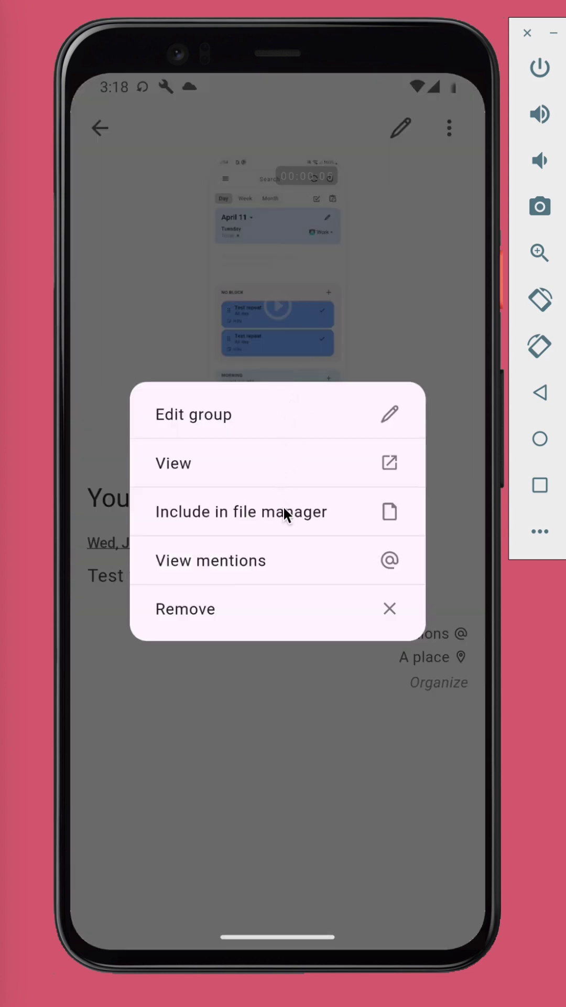
left_click(286, 518)
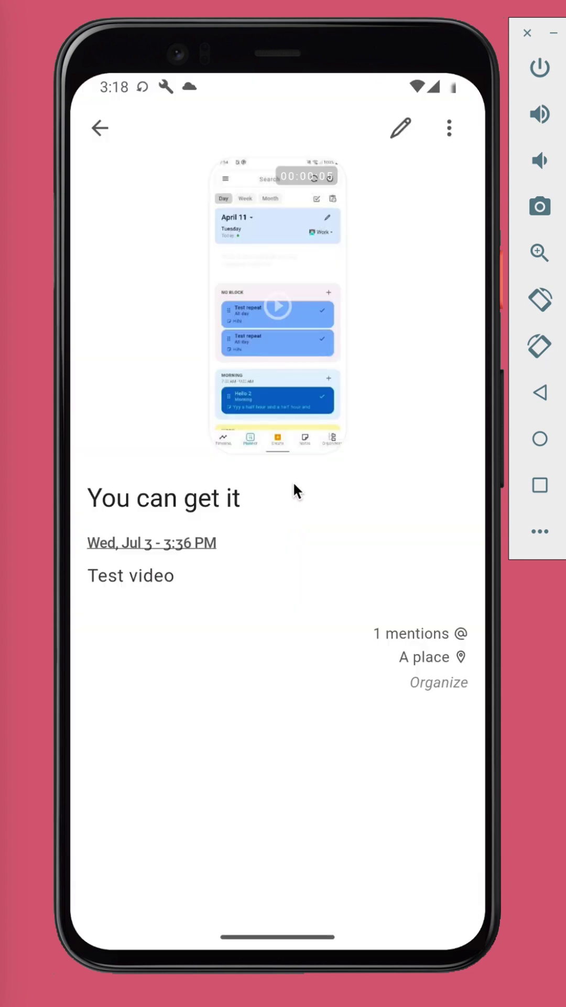
Add two Interstellar posters from Recently added to the entry's media group.
left_click(308, 382)
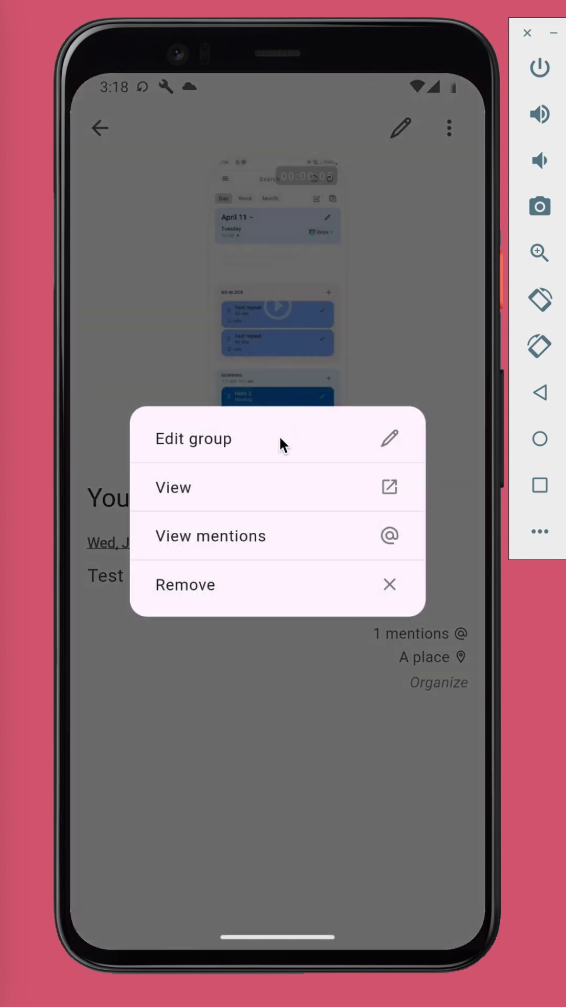
left_click(279, 437)
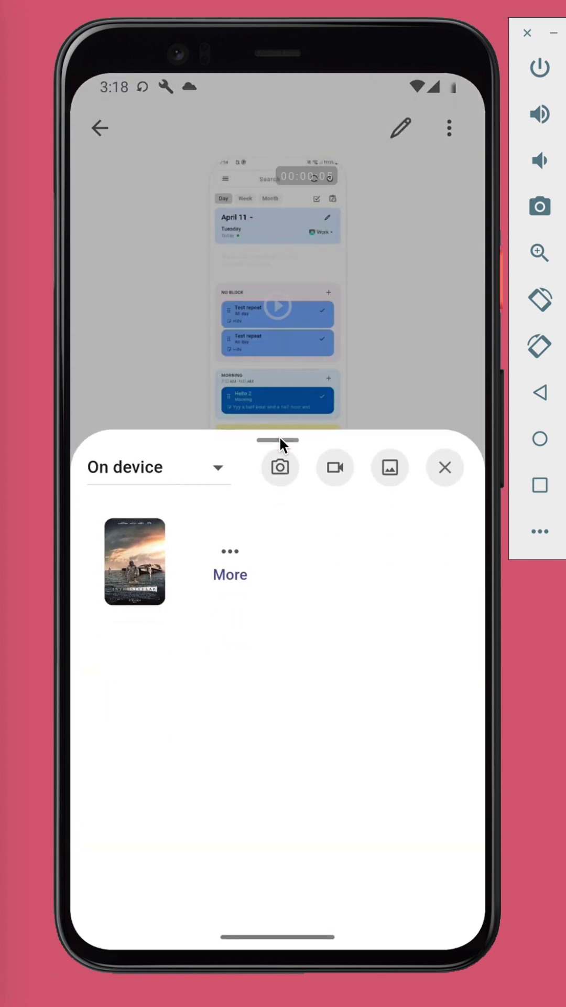
left_click(186, 465)
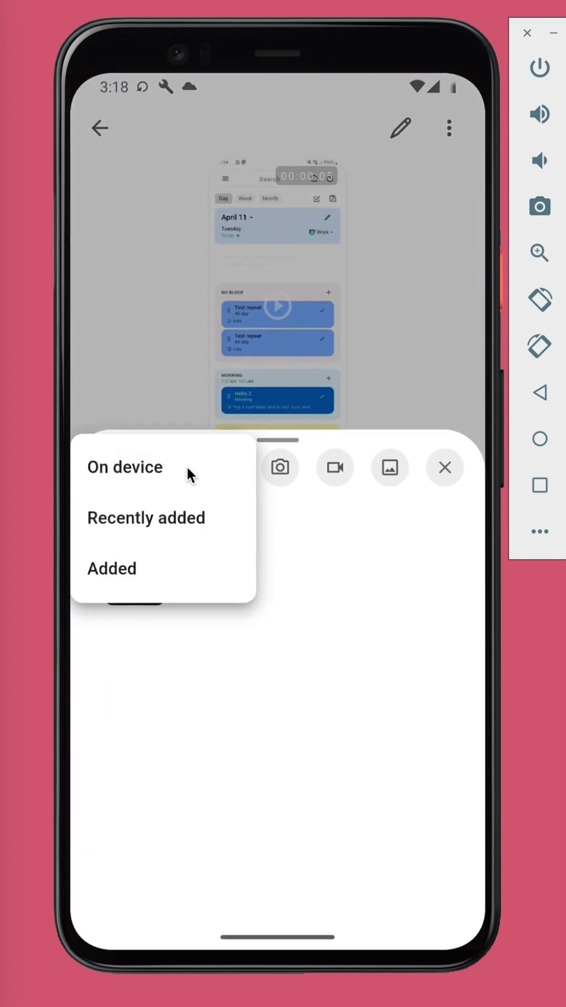
left_click(167, 519)
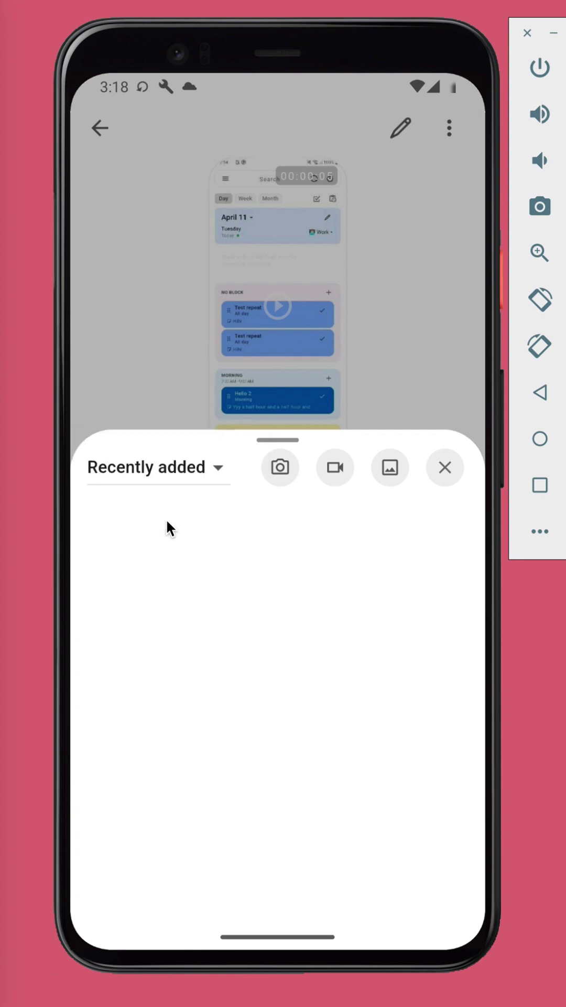
left_click(135, 657)
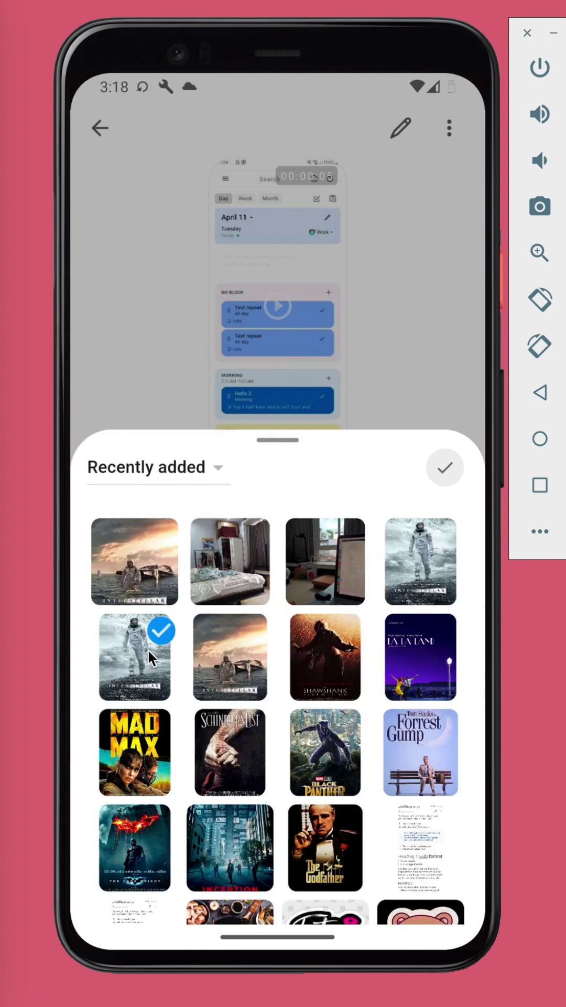
left_click(232, 657)
left_click(445, 470)
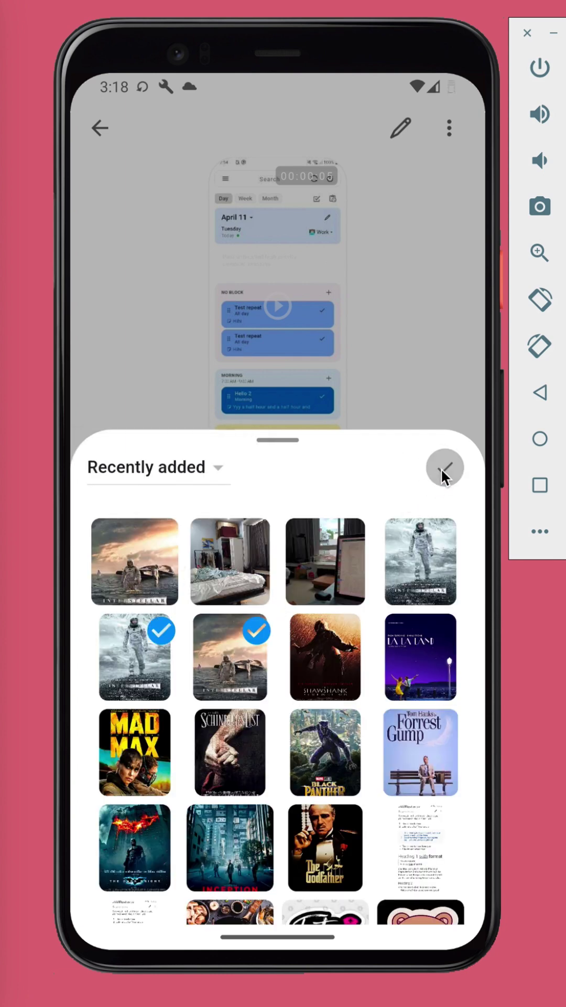
left_click(428, 378)
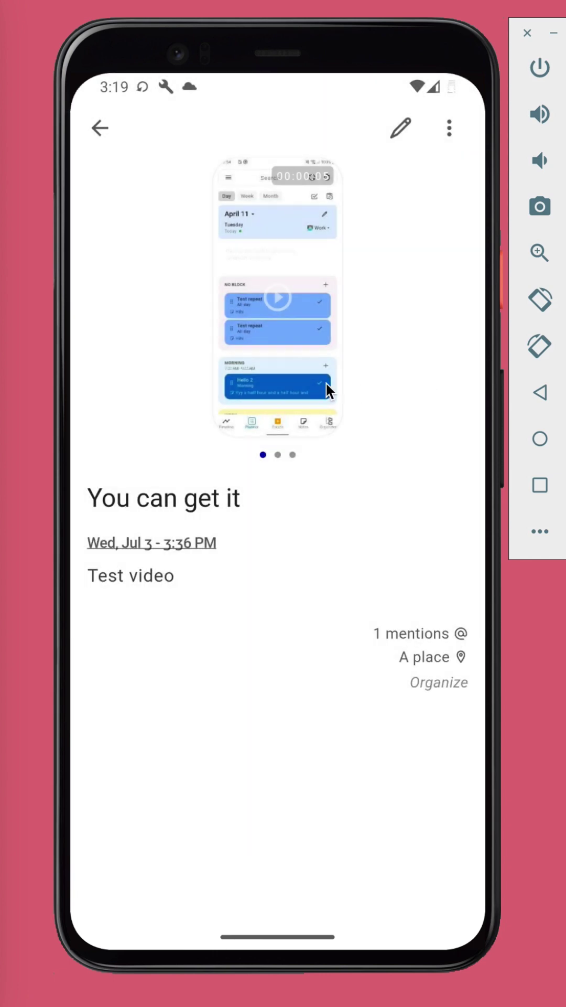
left_click_drag(327, 382, 289, 321)
left_click_drag(344, 329, 237, 331)
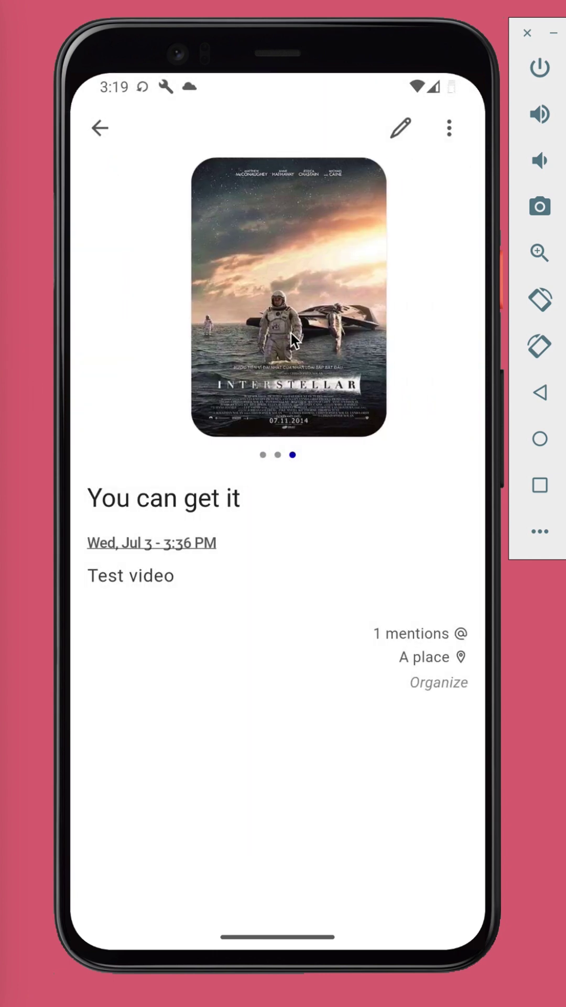
Start a new Files panel on the Home dashboard from the dashboard settings.
left_click(108, 125)
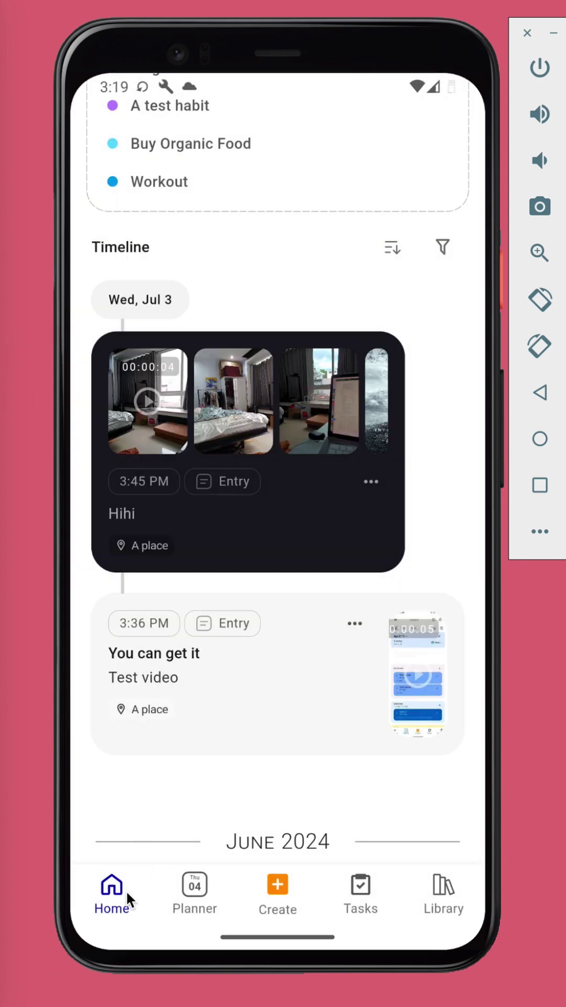
left_click(108, 899)
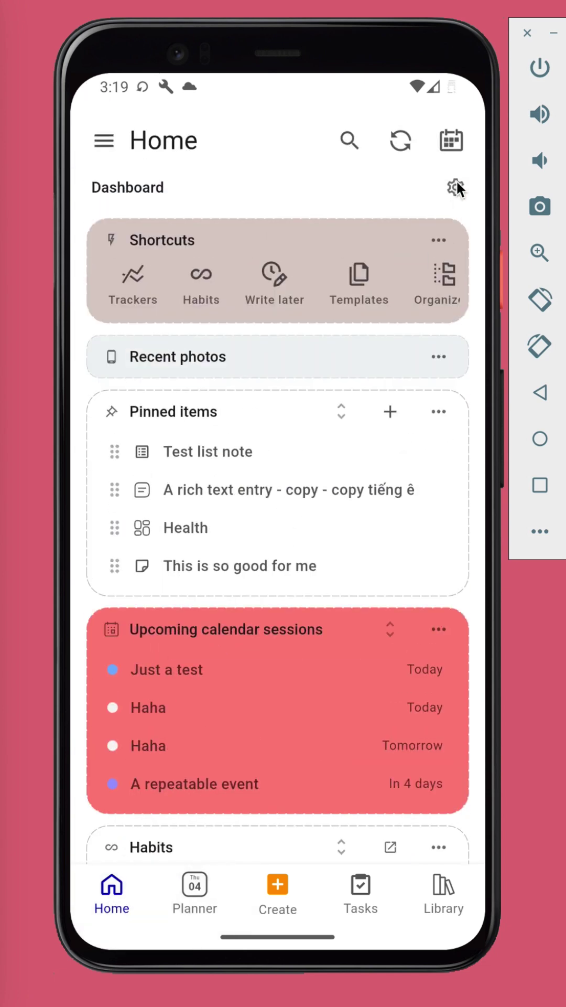
left_click(455, 187)
left_click(134, 452)
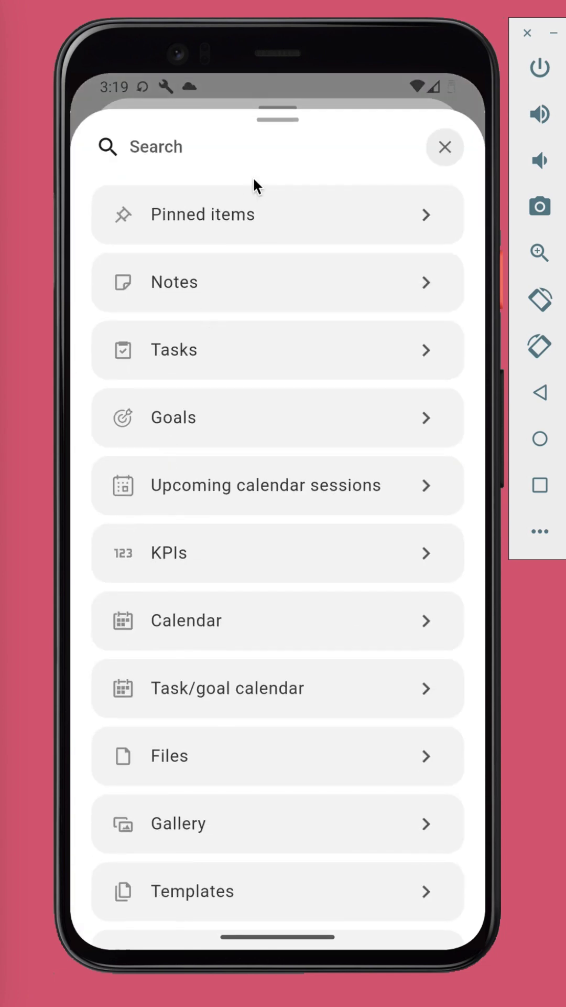
scroll(266, 472, "down", 4)
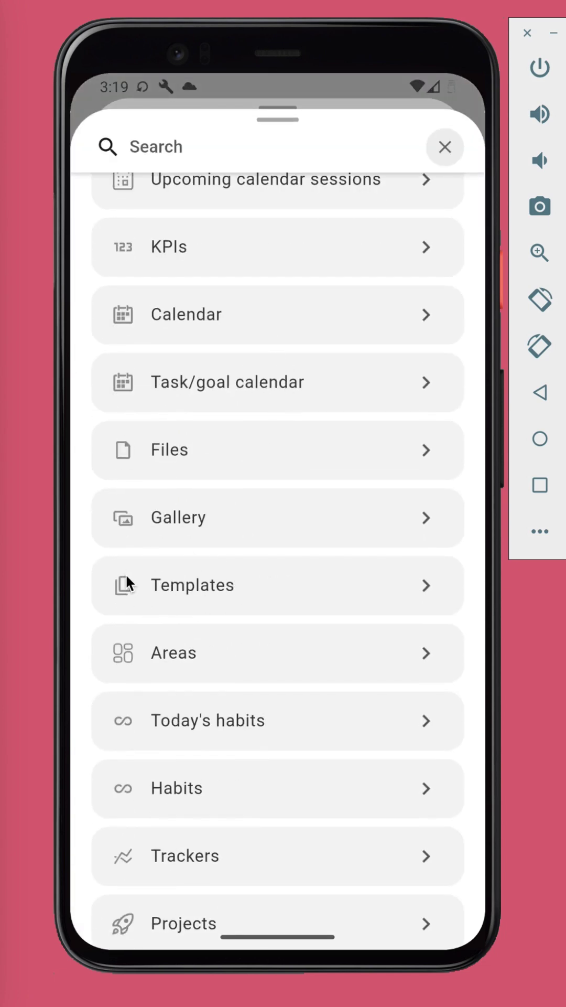
left_click(203, 456)
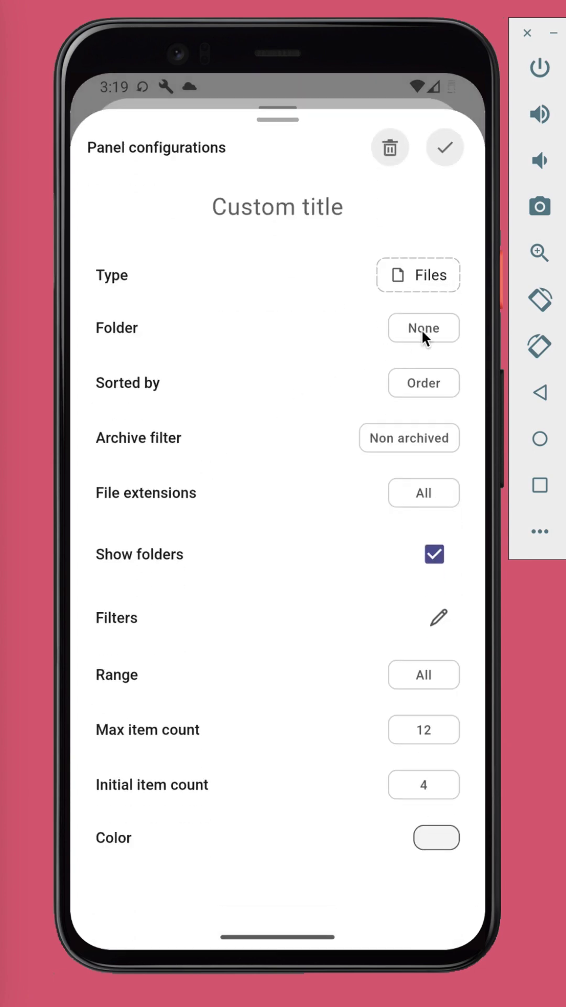
Review the panel's folder, archive and filter options, then save the panel and finish editing.
left_click(423, 328)
left_click(447, 147)
left_click(402, 435)
left_click(343, 487)
left_click(439, 618)
left_click(444, 178)
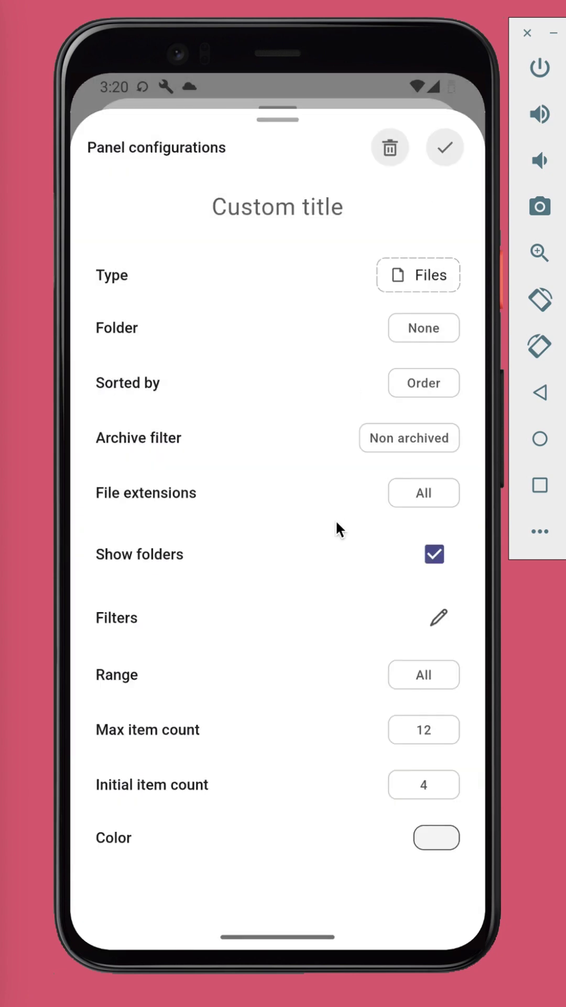
left_click(435, 136)
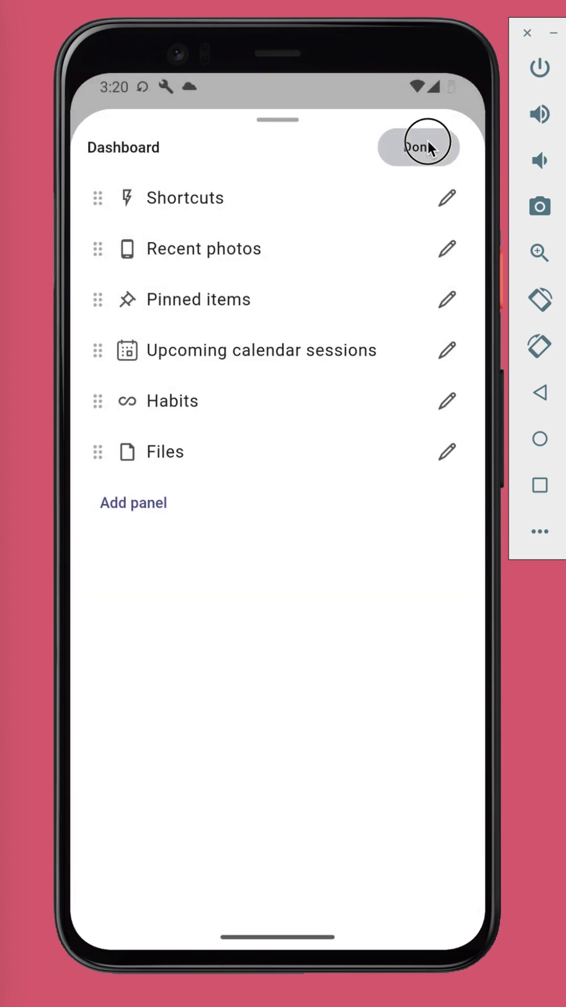
left_click(419, 147)
scroll(298, 530, "down", 5)
scroll(299, 496, "down", 5)
scroll(294, 542, "down", 2)
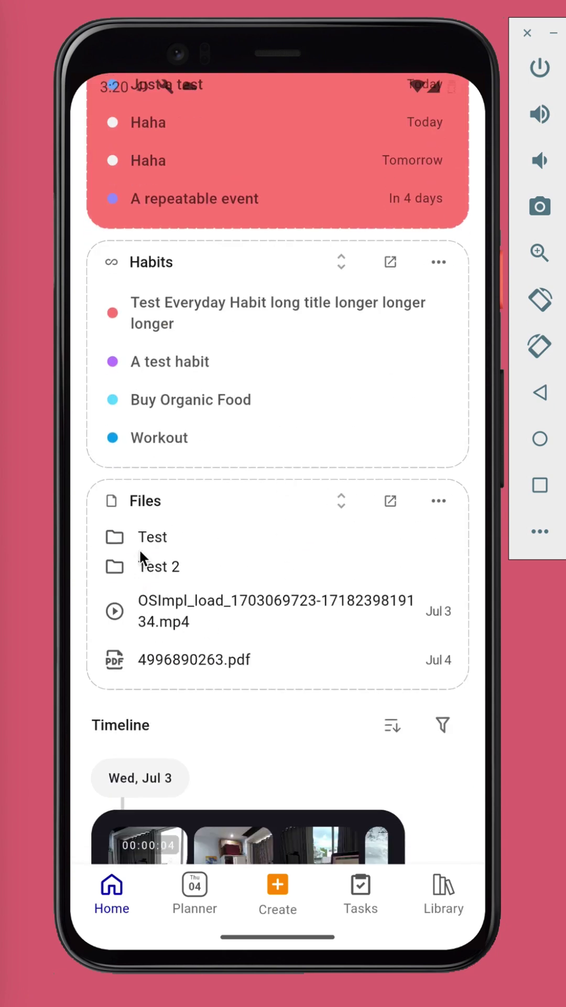
Open the Test folder's files, then return to the top of the Home dashboard.
left_click(196, 536)
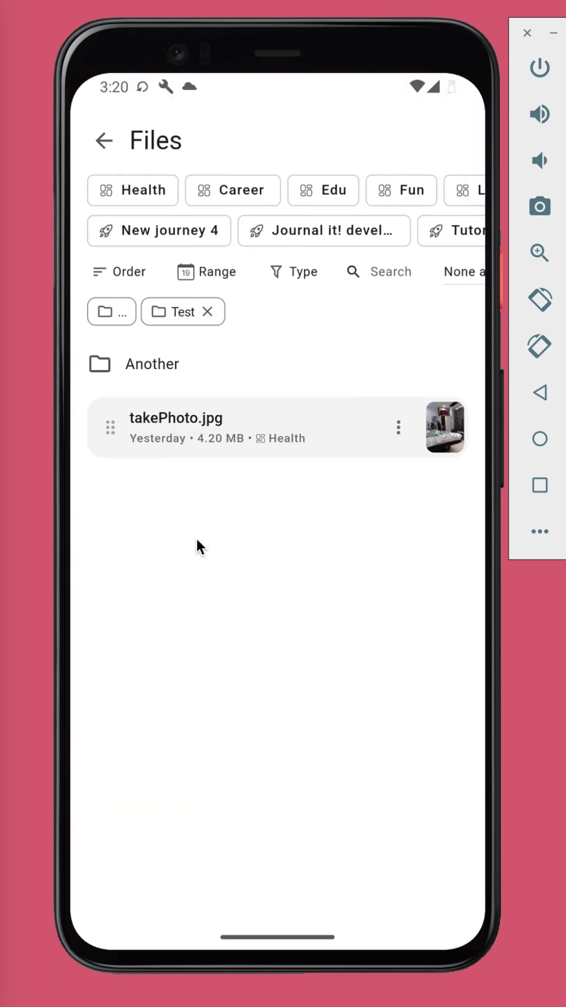
left_click(106, 134)
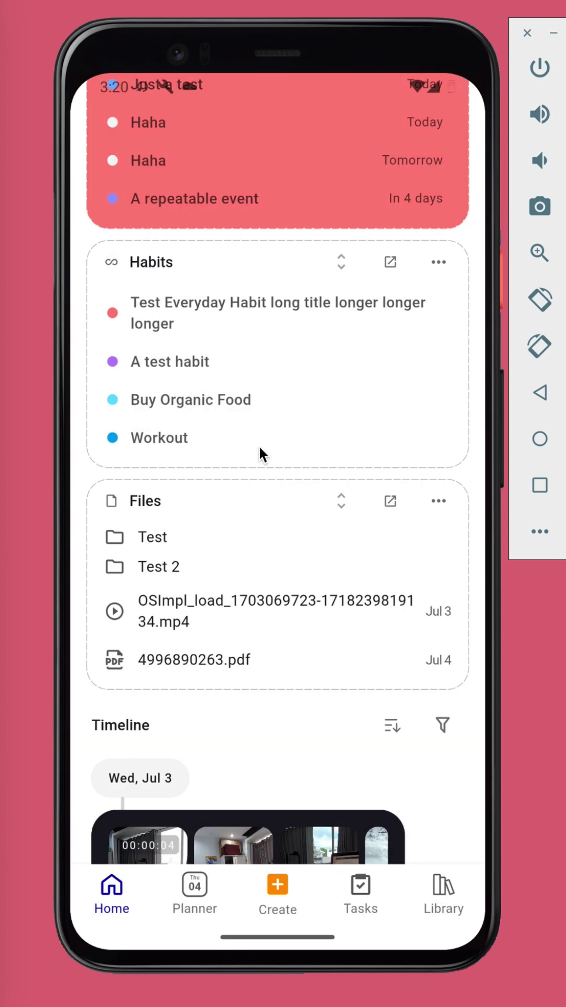
scroll(272, 428, "up", 1)
left_click(112, 885)
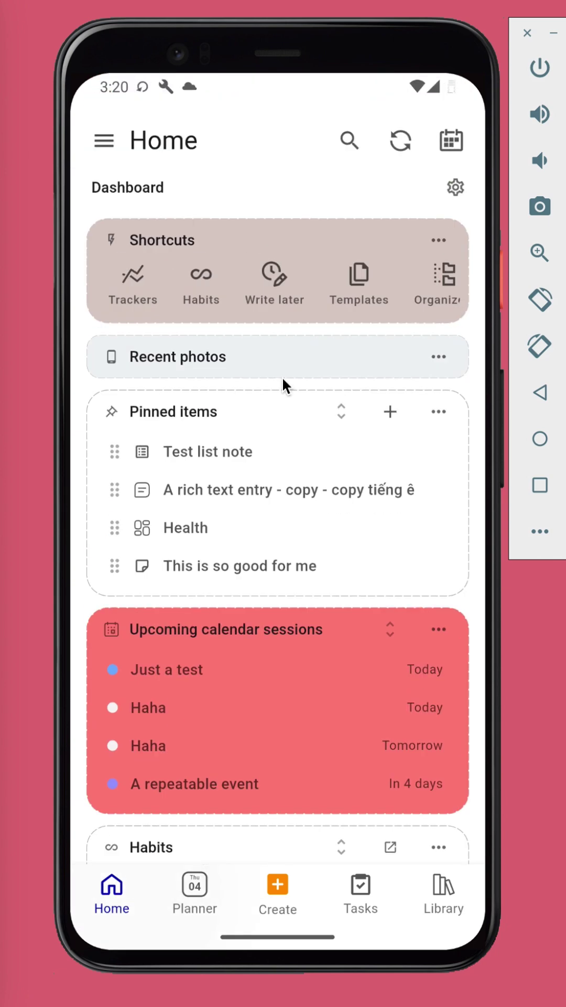
Open the Movies collection's configuration and add a property named Attachments of type Attachments.
double_click(275, 462)
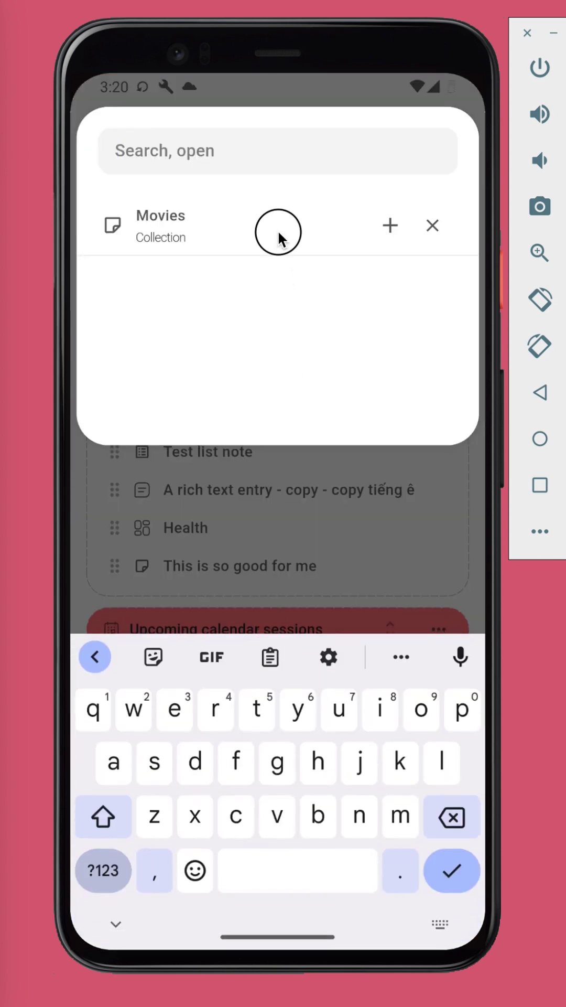
left_click(278, 230)
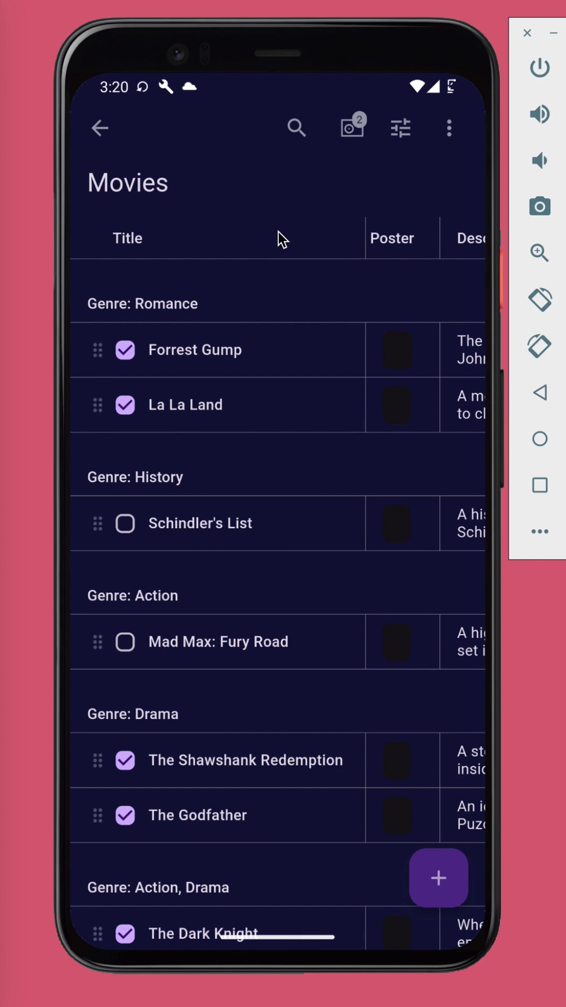
left_click(400, 132)
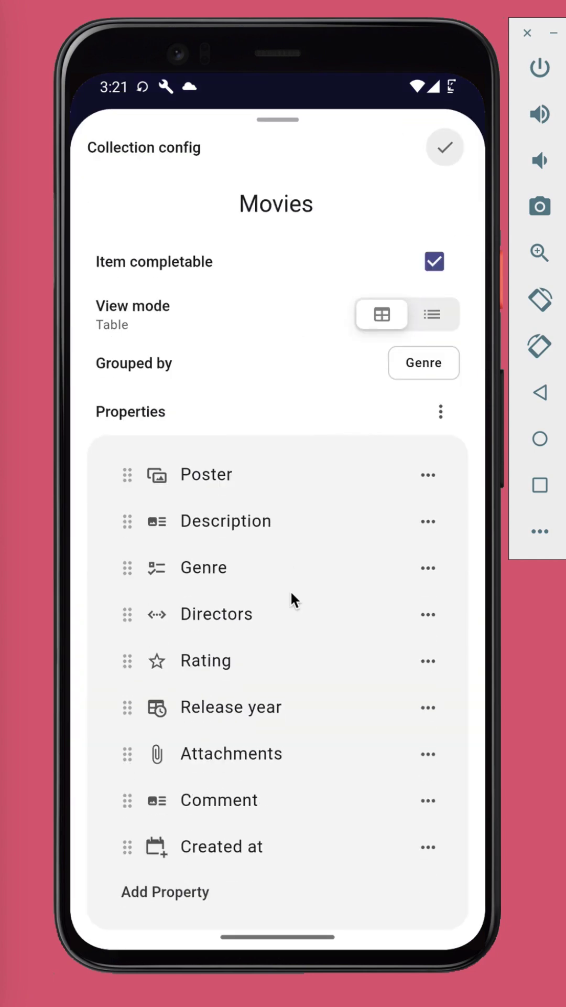
scroll(291, 590, "down", 3)
left_click(177, 740)
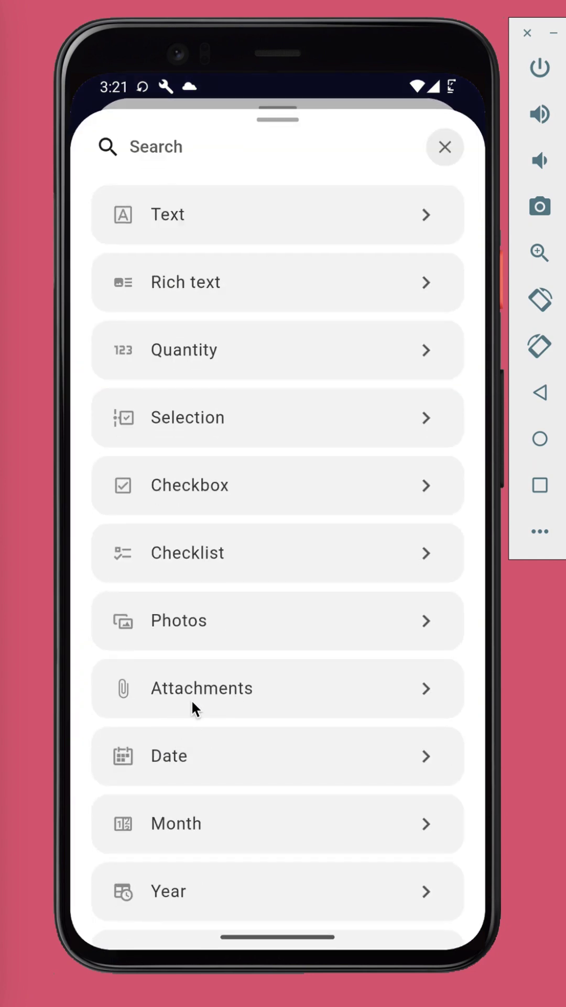
left_click(201, 690)
left_click(292, 202)
type("A")
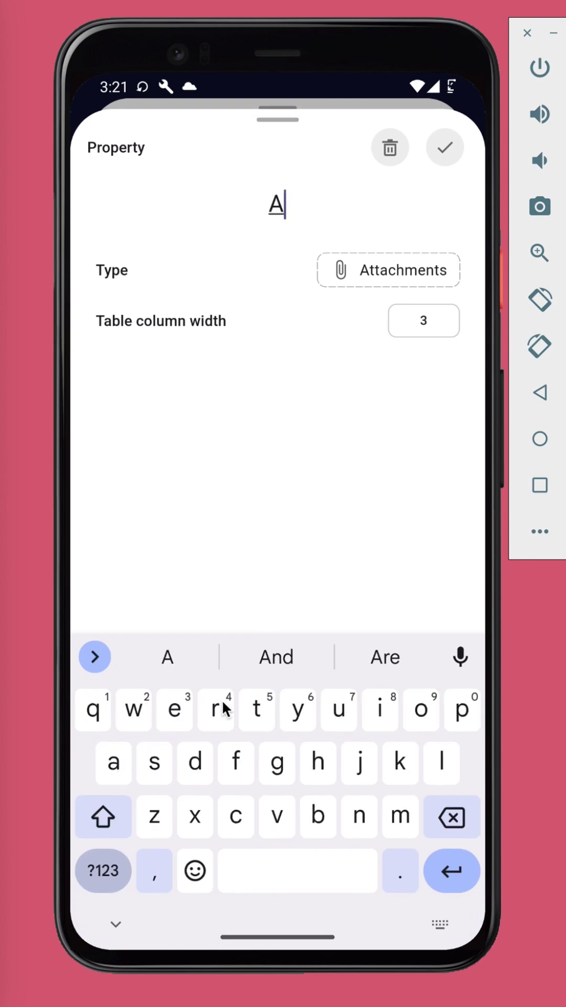
type("ttachm")
left_click(384, 657)
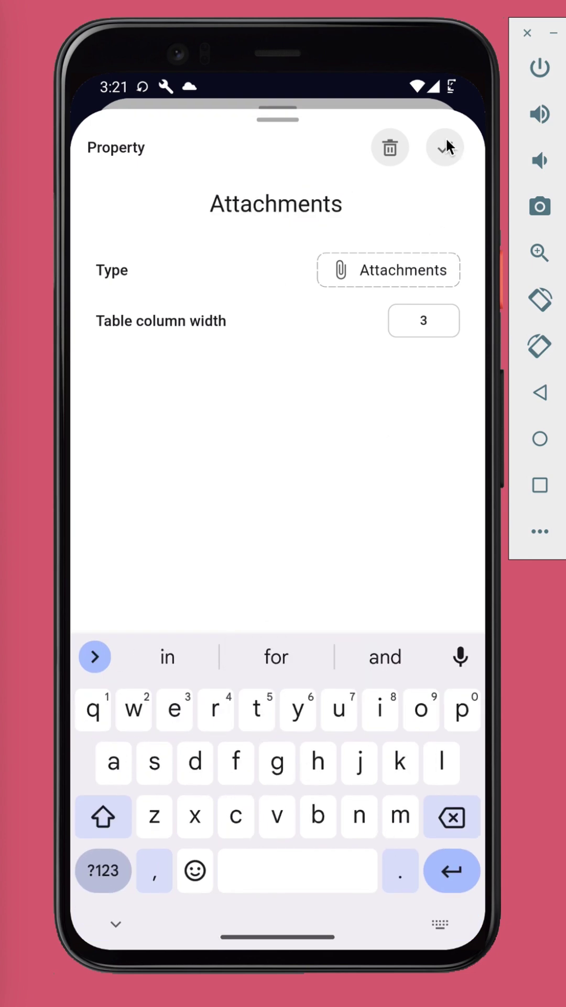
left_click(445, 147)
scroll(239, 818, "down", 3)
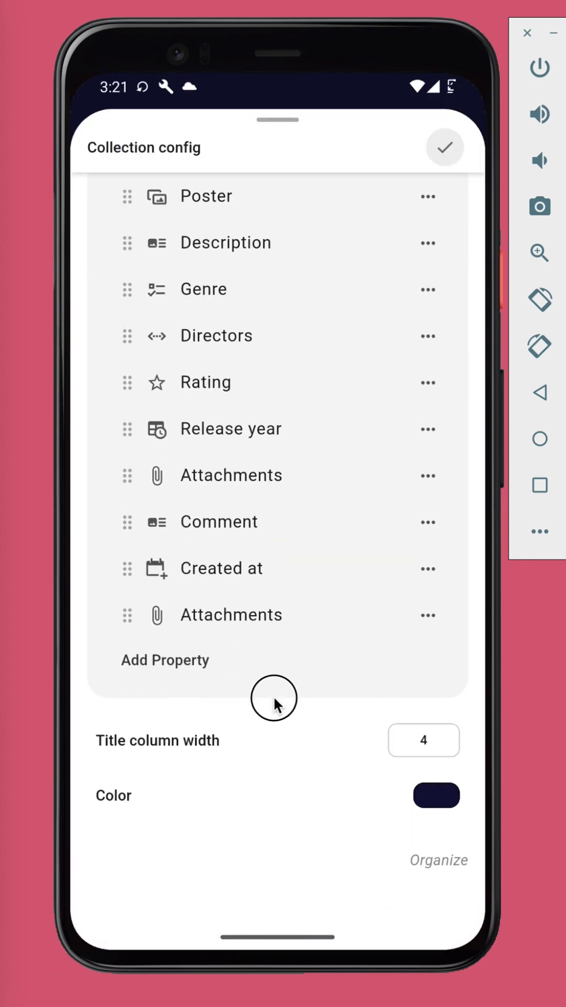
Set the Movies title column width to 3, save, and open the file library.
left_click(423, 739)
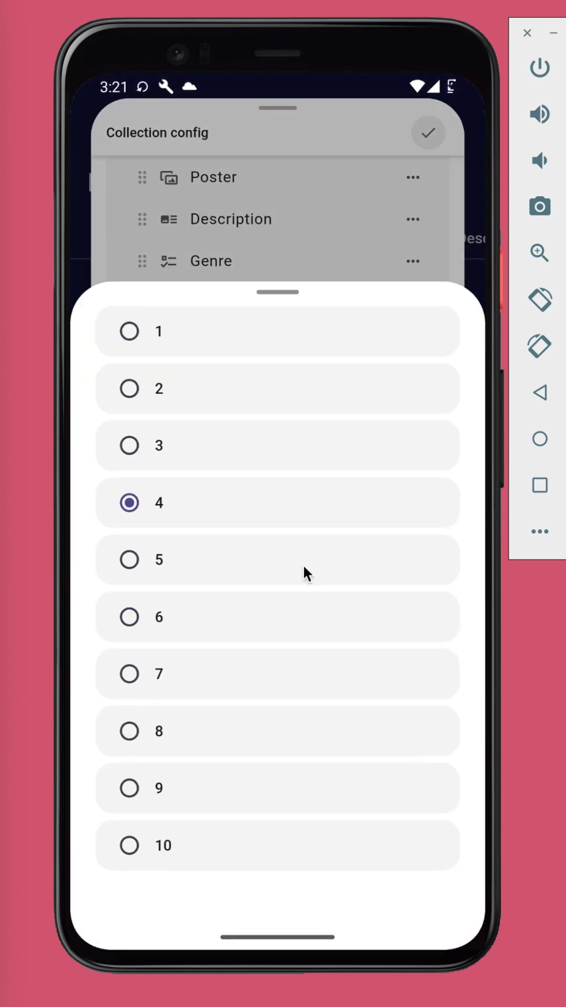
left_click(297, 444)
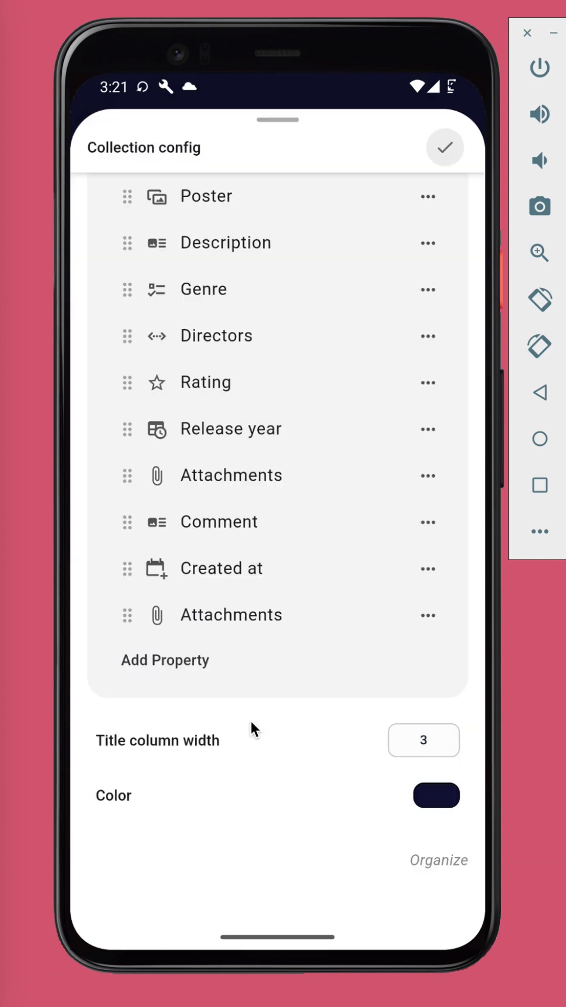
left_click(446, 148)
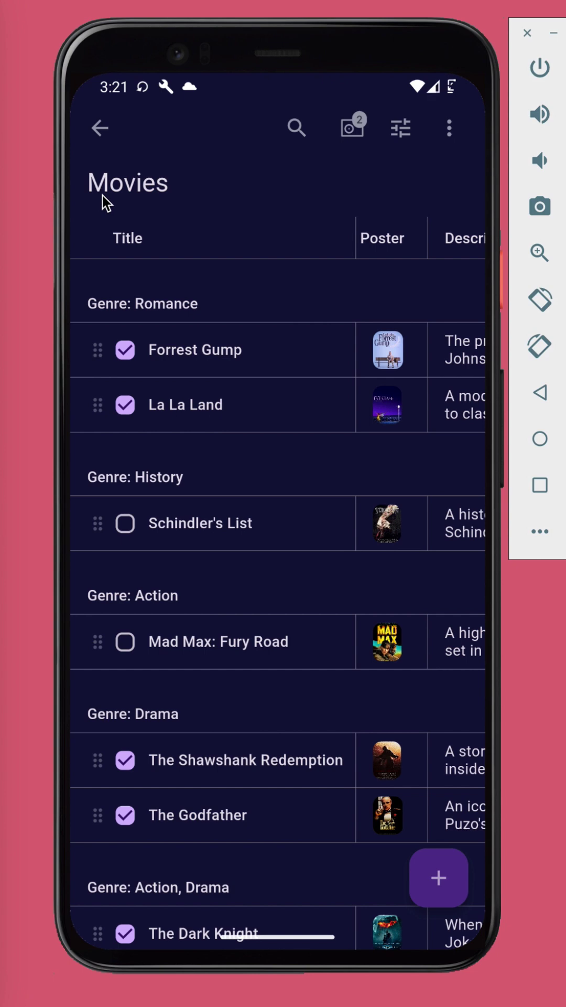
left_click(100, 128)
left_click(452, 904)
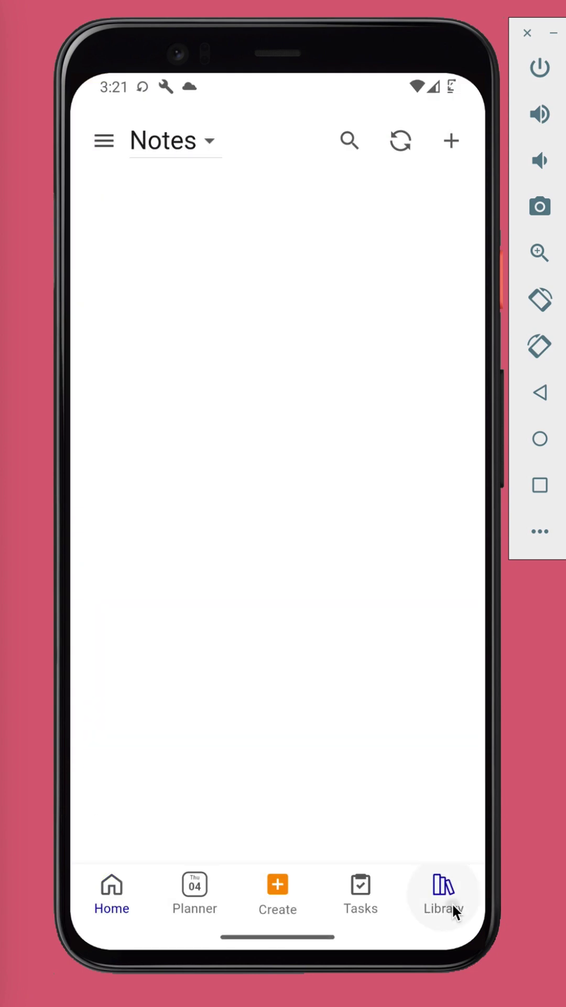